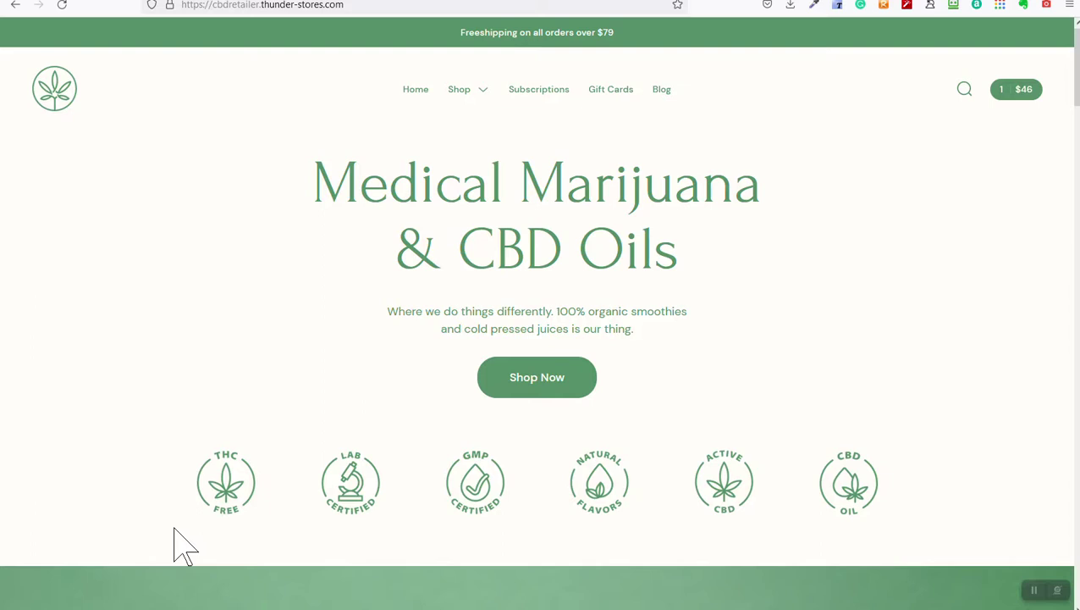
- Switch to the Natural Needs and Remedies WordPress admin and review the installed plugins from Admin Page Spider Pro Pack down to Yoast SEO
{"action": "left_click", "coordinate": [386, 2]}
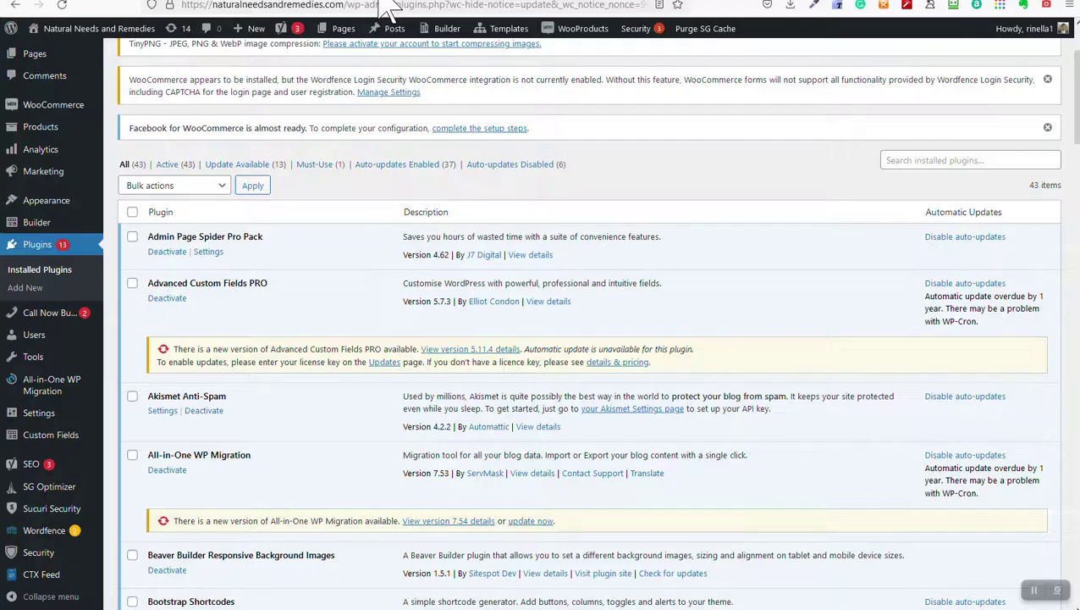
{"action": "scroll", "coordinate": [258, 284], "scroll_direction": "up", "scroll_amount": 2}
{"action": "scroll", "coordinate": [228, 385], "scroll_direction": "down", "scroll_amount": 3}
{"action": "scroll", "coordinate": [174, 398], "scroll_direction": "up", "scroll_amount": 2}
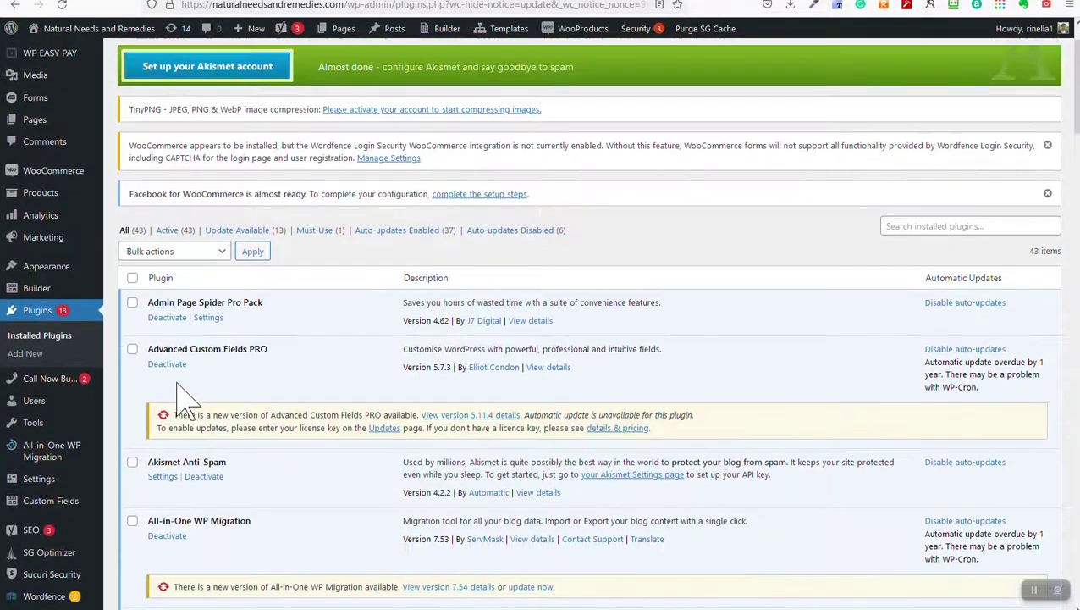
{"action": "mouse_move", "coordinate": [65, 271]}
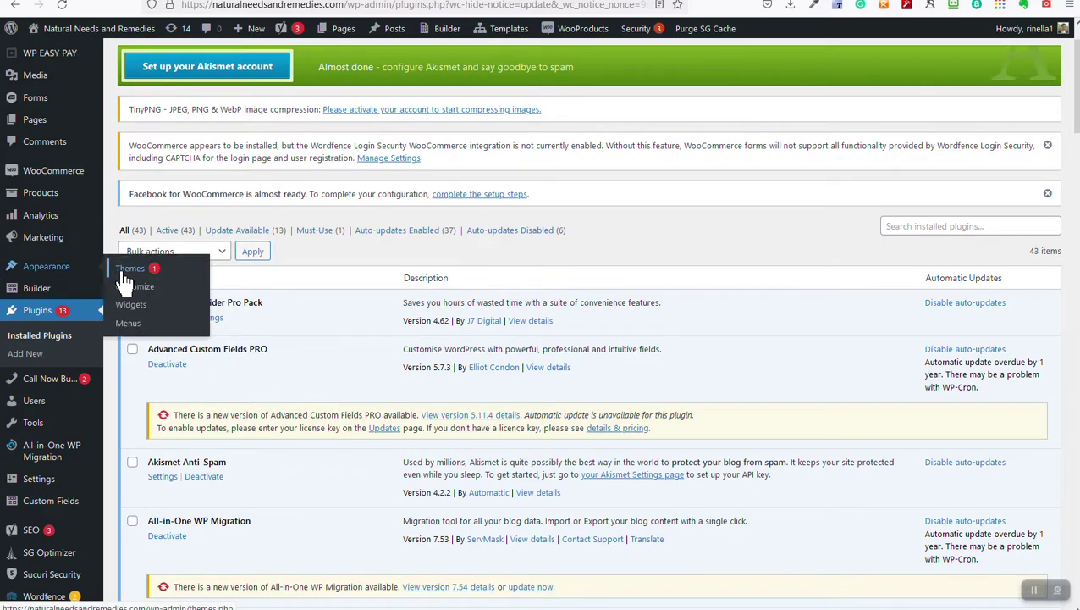
{"action": "scroll", "coordinate": [25, 407], "scroll_direction": "down", "scroll_amount": 3}
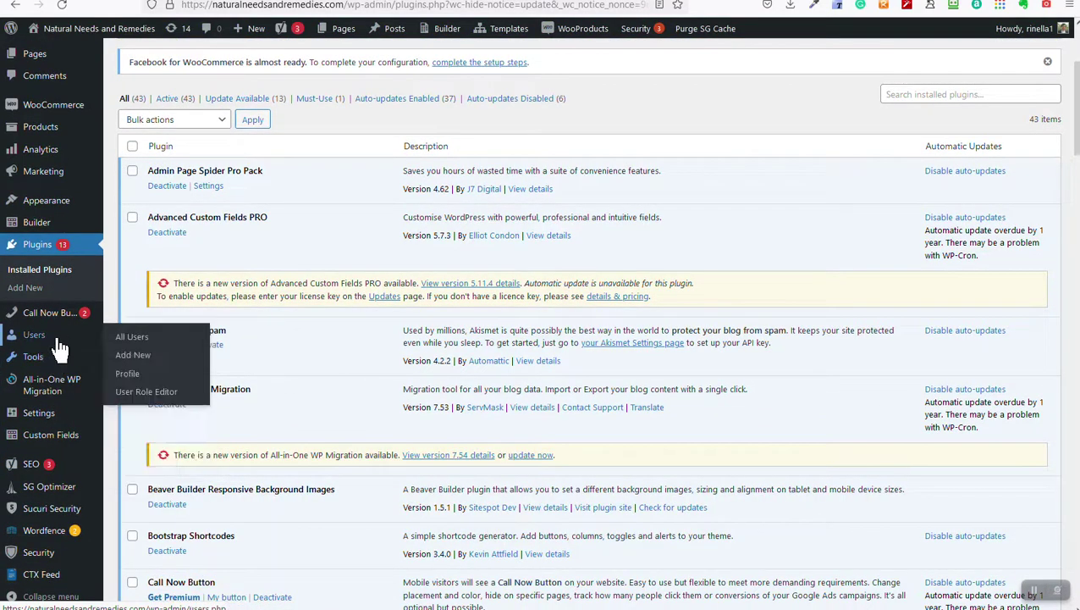
{"action": "scroll", "coordinate": [305, 398], "scroll_direction": "down", "scroll_amount": 15}
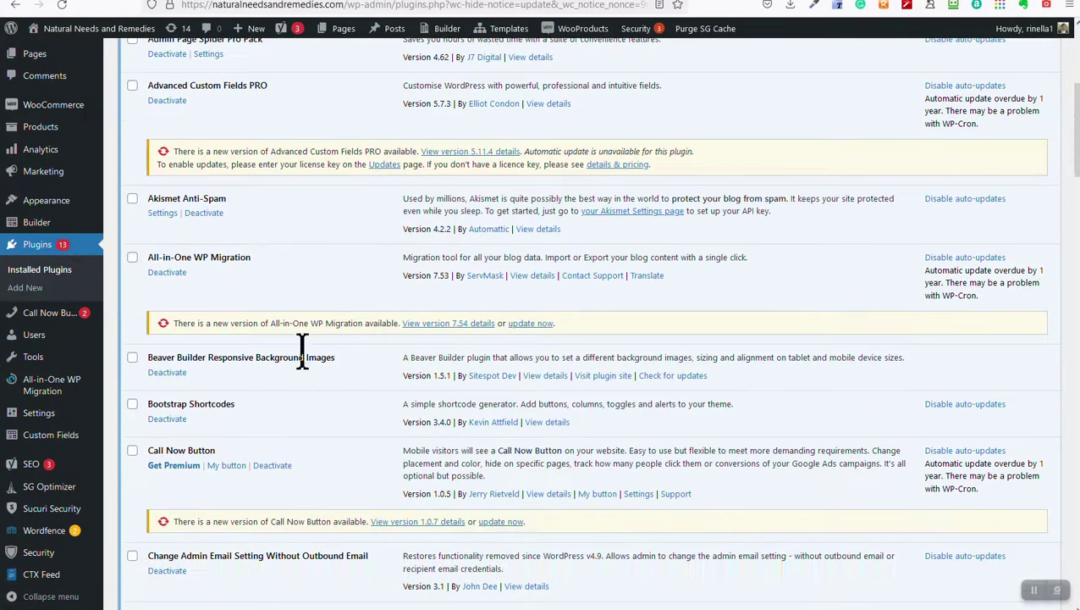
{"action": "scroll", "coordinate": [343, 466], "scroll_direction": "down", "scroll_amount": 8}
{"action": "scroll", "coordinate": [343, 457], "scroll_direction": "down", "scroll_amount": 10}
{"action": "scroll", "coordinate": [343, 444], "scroll_direction": "down", "scroll_amount": 10}
{"action": "scroll", "coordinate": [343, 445], "scroll_direction": "down", "scroll_amount": 4}
{"action": "scroll", "coordinate": [343, 444], "scroll_direction": "down", "scroll_amount": 6}
{"action": "scroll", "coordinate": [343, 445], "scroll_direction": "down", "scroll_amount": 2}
{"action": "scroll", "coordinate": [343, 444], "scroll_direction": "down", "scroll_amount": 4}
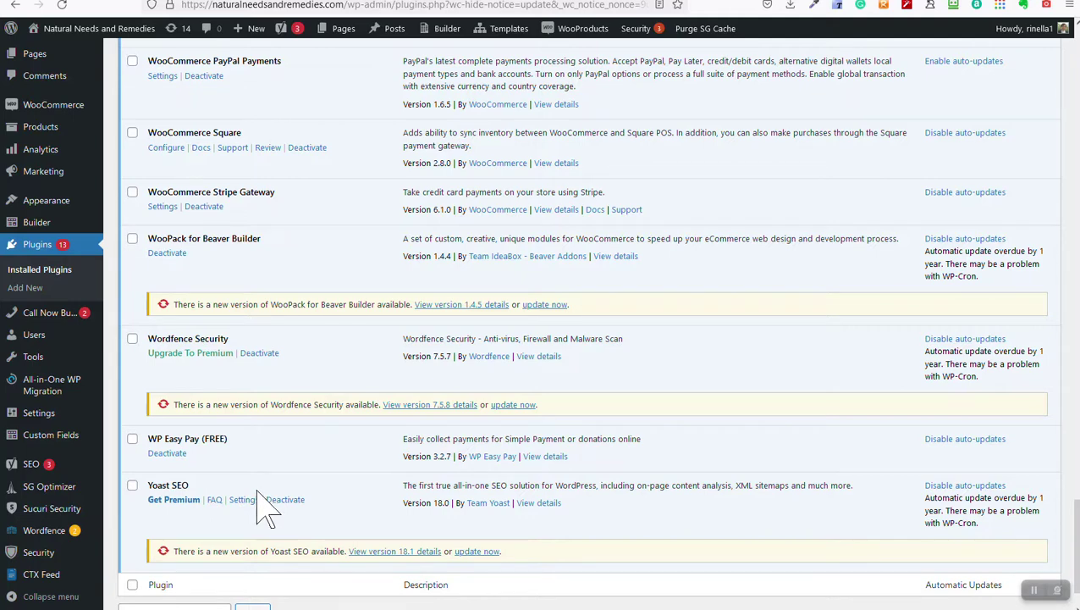
- Review the installed plugins again from the end of the list back up to the notices above it
{"action": "scroll", "coordinate": [270, 508], "scroll_direction": "up", "scroll_amount": 5}
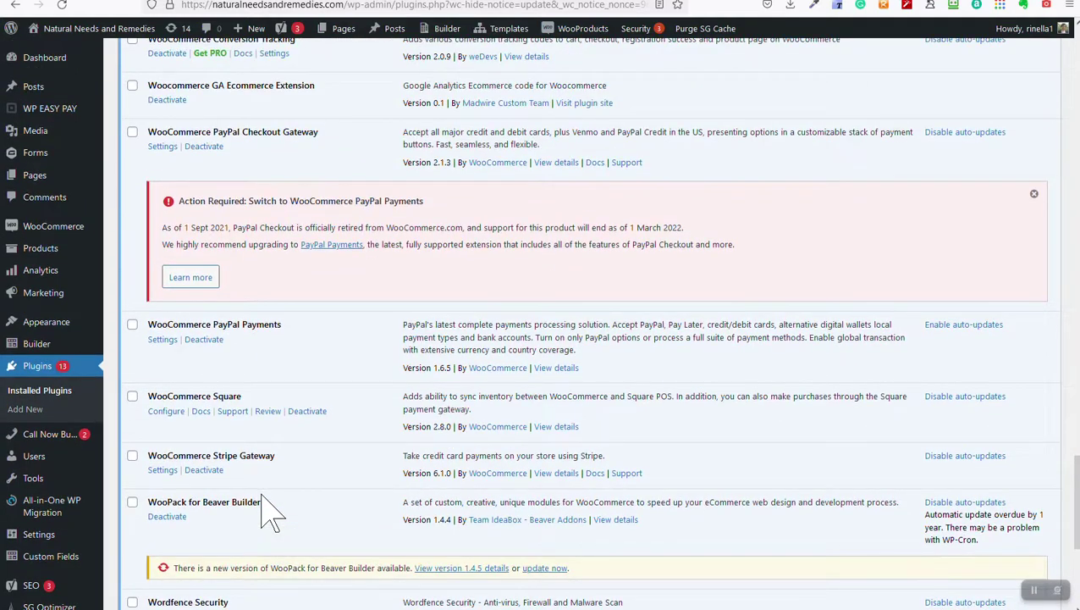
{"action": "scroll", "coordinate": [269, 508], "scroll_direction": "up", "scroll_amount": 5}
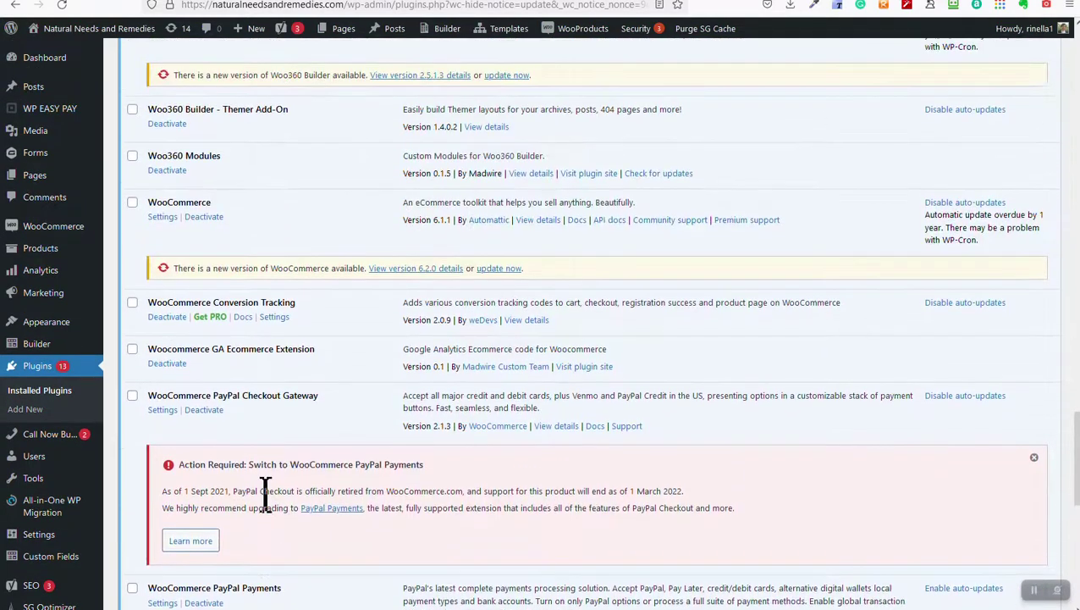
{"action": "scroll", "coordinate": [265, 495], "scroll_direction": "up", "scroll_amount": 9}
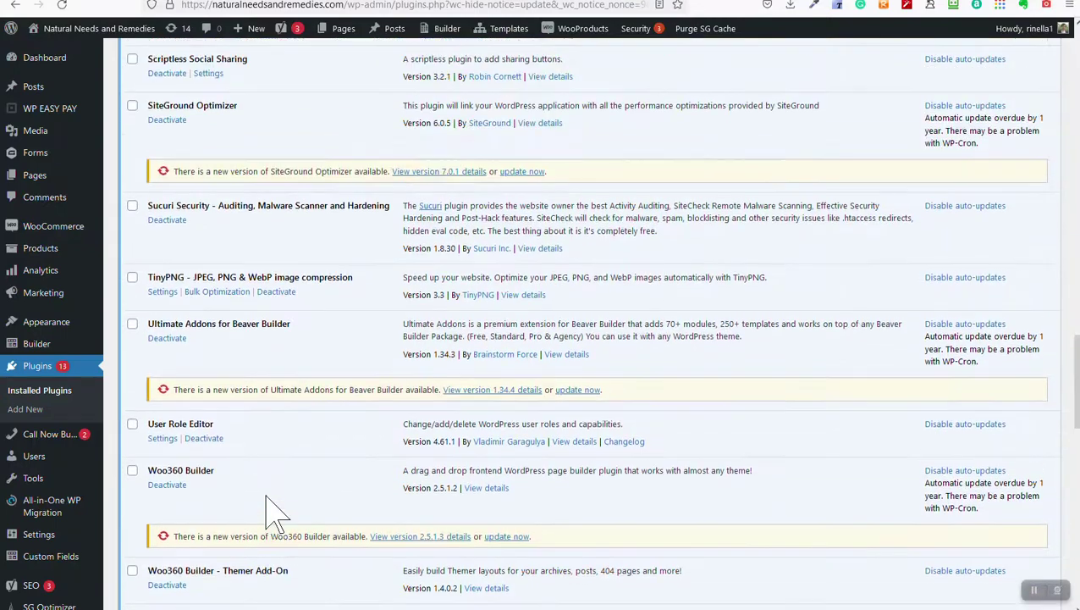
{"action": "scroll", "coordinate": [269, 508], "scroll_direction": "up", "scroll_amount": 4}
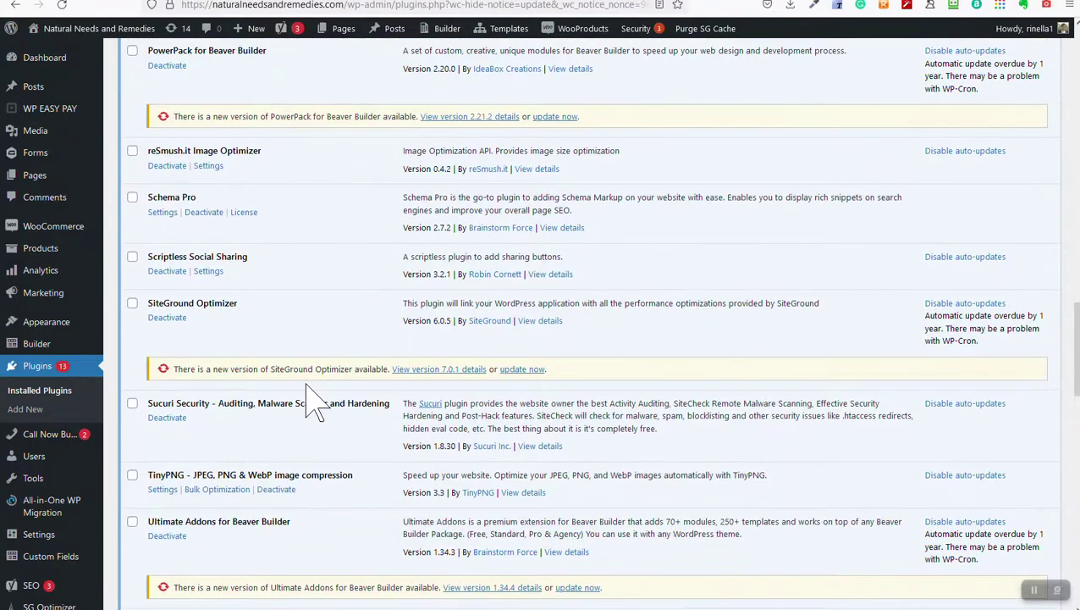
{"action": "scroll", "coordinate": [300, 393], "scroll_direction": "up", "scroll_amount": 4}
{"action": "scroll", "coordinate": [364, 379], "scroll_direction": "up", "scroll_amount": 1}
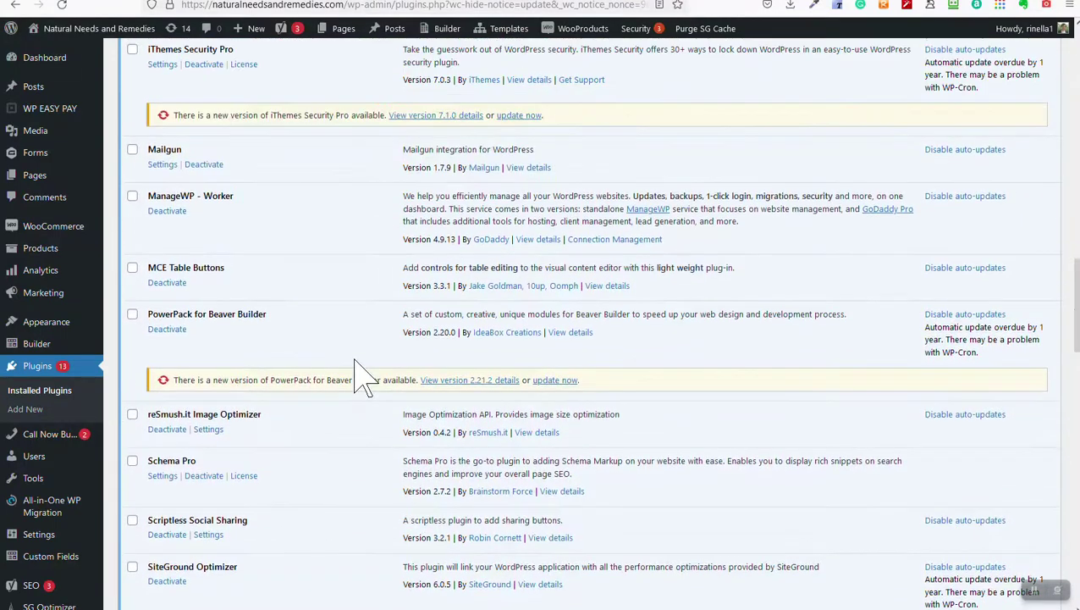
{"action": "scroll", "coordinate": [364, 379], "scroll_direction": "up", "scroll_amount": 3}
{"action": "scroll", "coordinate": [318, 391], "scroll_direction": "up", "scroll_amount": 1}
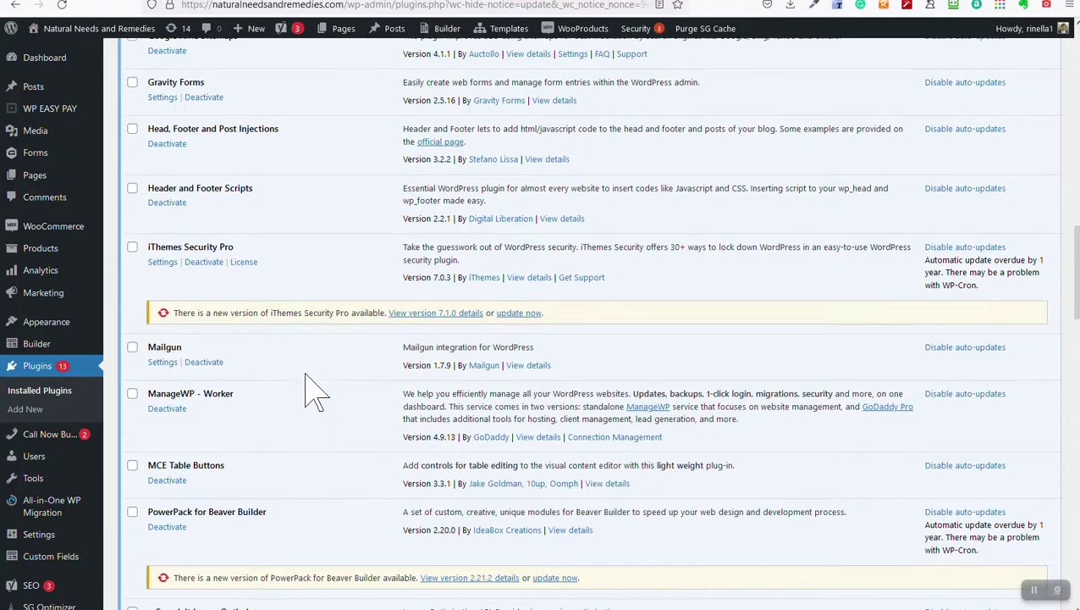
{"action": "scroll", "coordinate": [306, 237], "scroll_direction": "up", "scroll_amount": 3}
{"action": "scroll", "coordinate": [281, 311], "scroll_direction": "down", "scroll_amount": 1}
{"action": "scroll", "coordinate": [287, 322], "scroll_direction": "up", "scroll_amount": 9}
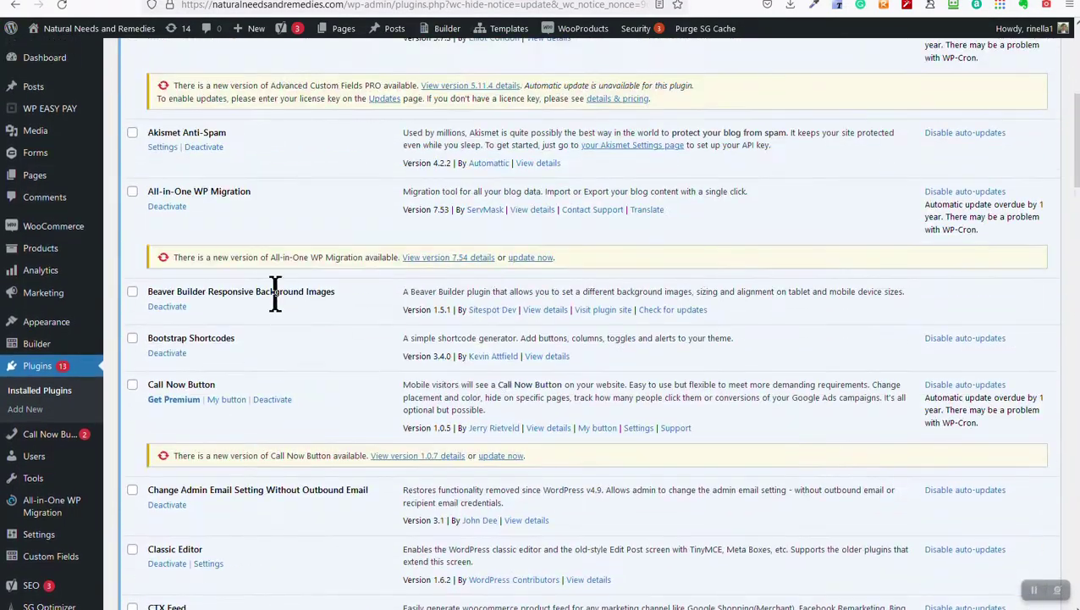
{"action": "scroll", "coordinate": [279, 301], "scroll_direction": "up", "scroll_amount": 5}
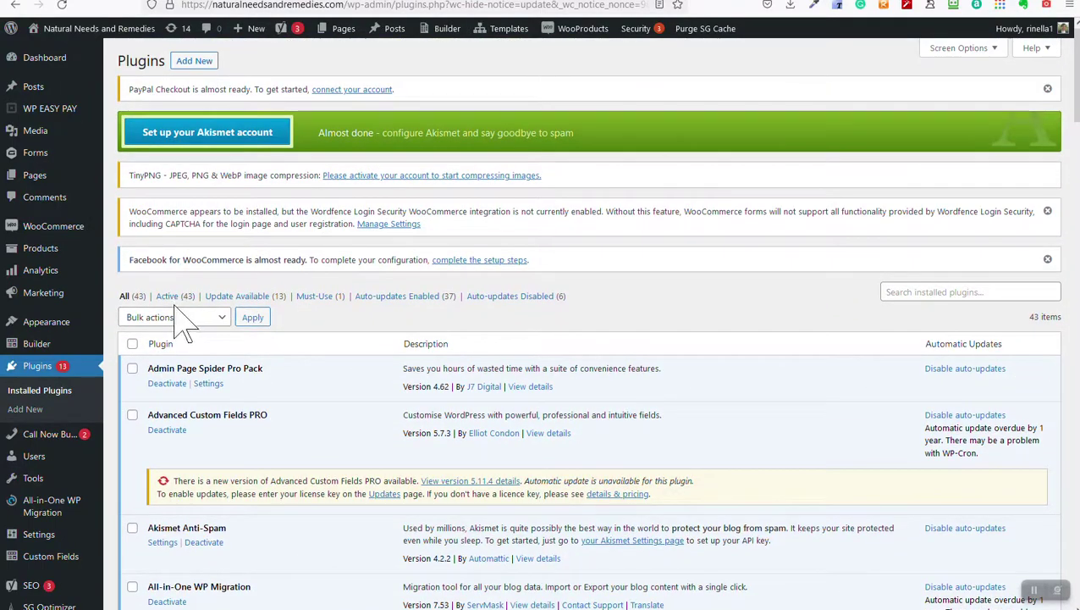
{"action": "mouse_move", "coordinate": [97, 298]}
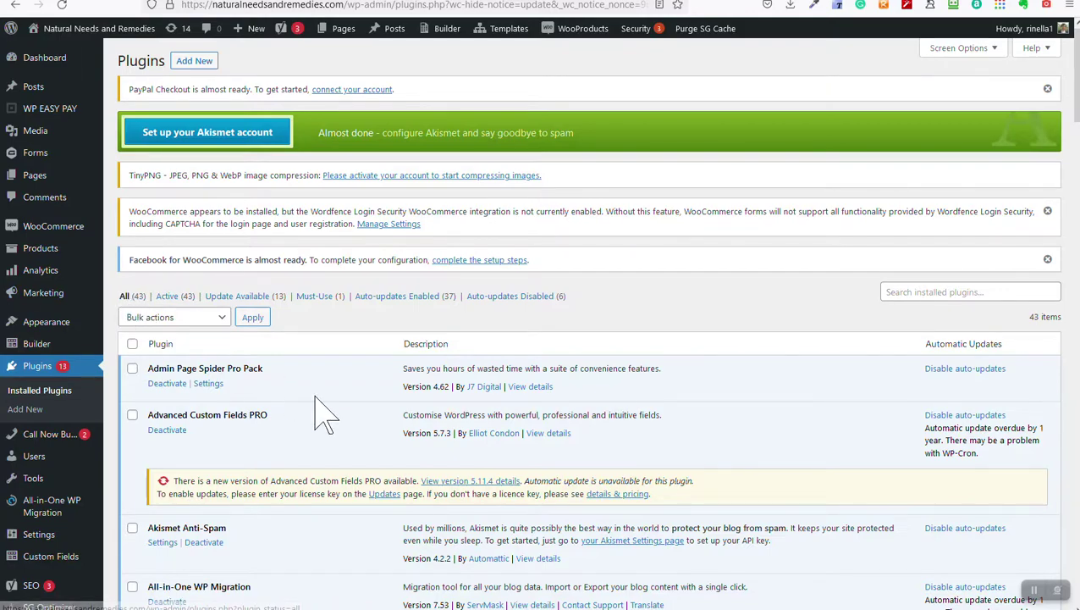
{"action": "scroll", "coordinate": [322, 413], "scroll_direction": "down", "scroll_amount": 4}
{"action": "scroll", "coordinate": [318, 409], "scroll_direction": "up", "scroll_amount": 4}
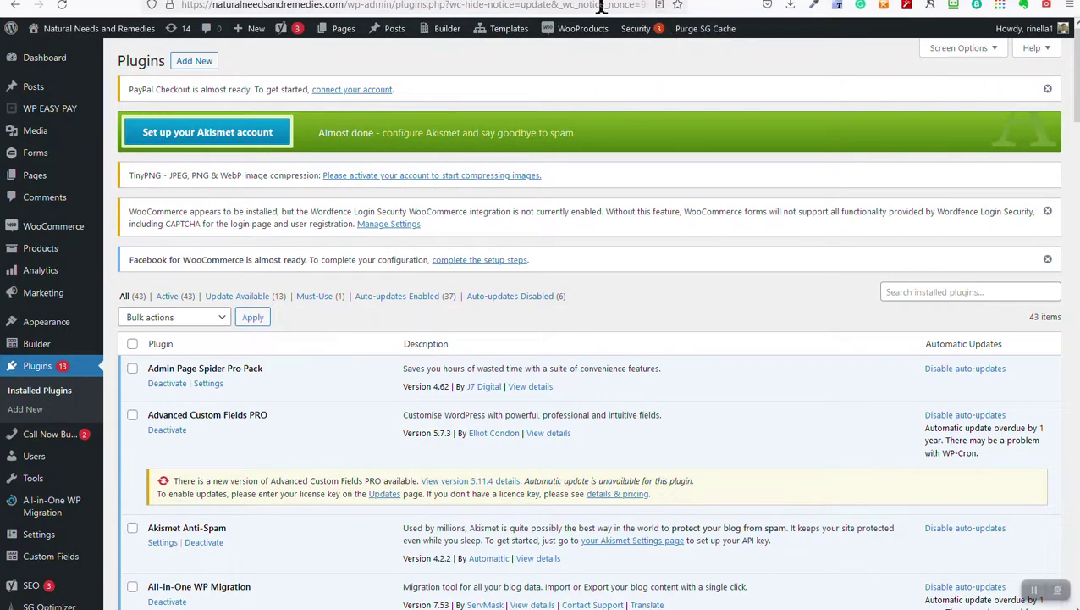
- Switch to the cbdretailer.thunder-stores.com demo store and examine its homepage sections from the hero down to the mailing list offer
{"action": "left_click", "coordinate": [501, 0]}
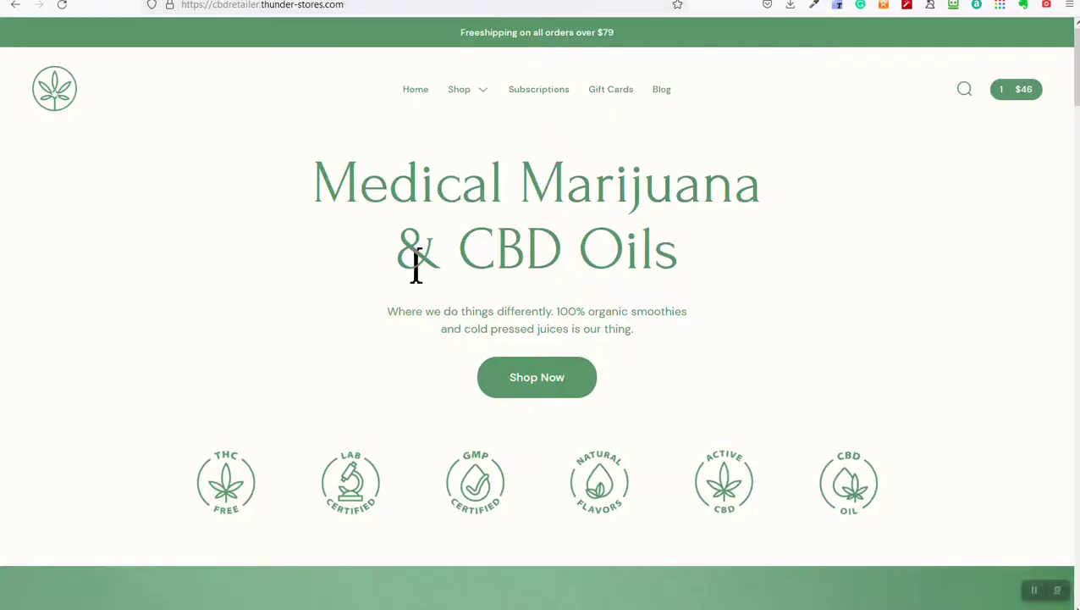
{"action": "scroll", "coordinate": [373, 292], "scroll_direction": "down", "scroll_amount": 10}
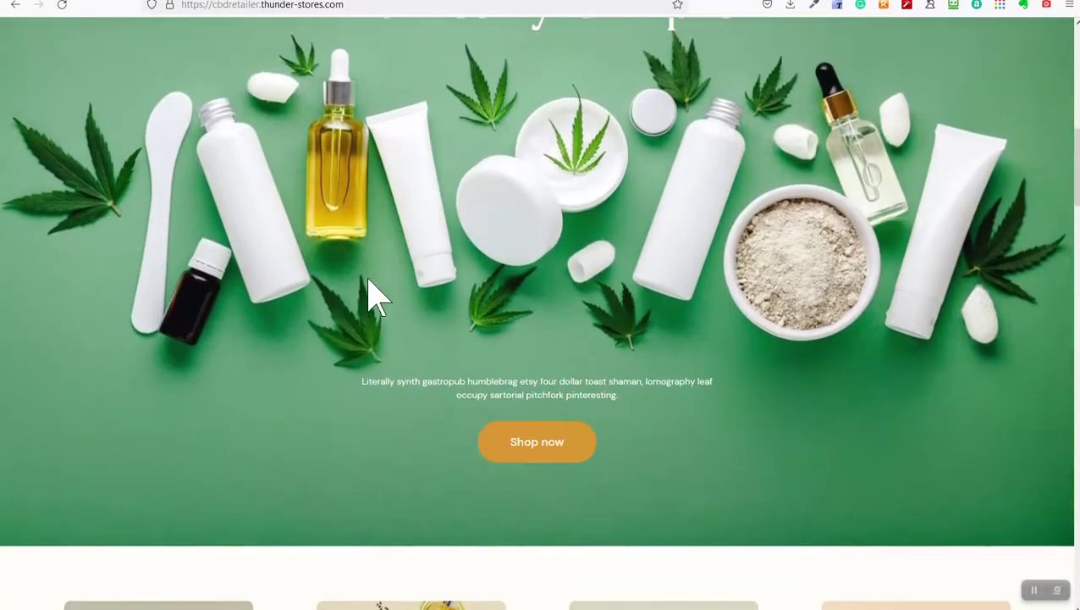
{"action": "scroll", "coordinate": [372, 292], "scroll_direction": "down", "scroll_amount": 7}
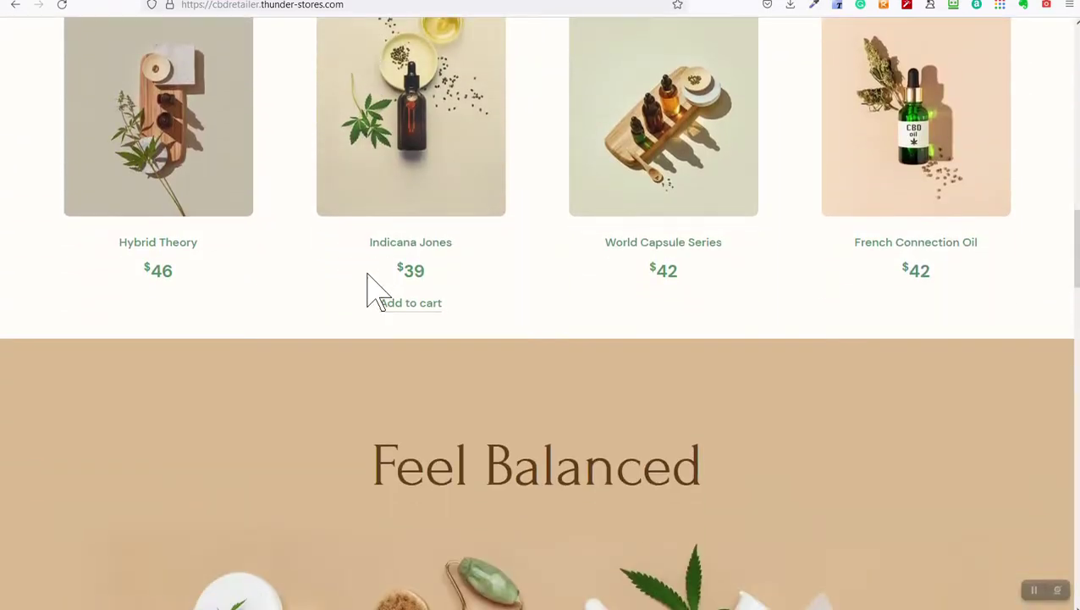
{"action": "scroll", "coordinate": [339, 292], "scroll_direction": "down", "scroll_amount": 2}
{"action": "scroll", "coordinate": [231, 396], "scroll_direction": "down", "scroll_amount": 1}
{"action": "scroll", "coordinate": [237, 396], "scroll_direction": "down", "scroll_amount": 2}
{"action": "scroll", "coordinate": [322, 449], "scroll_direction": "down", "scroll_amount": 2}
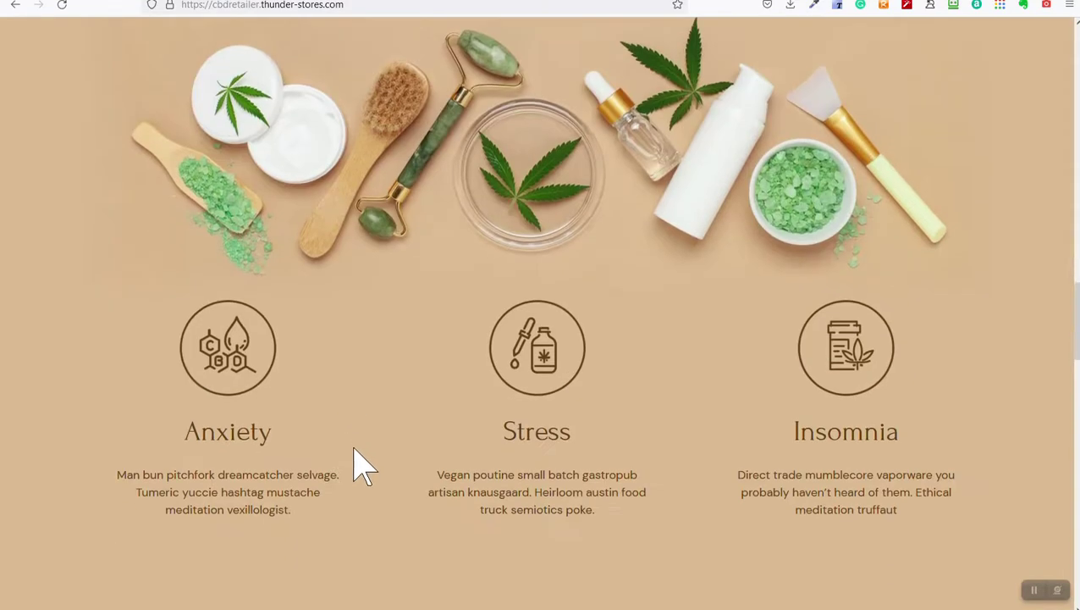
{"action": "scroll", "coordinate": [353, 448], "scroll_direction": "down", "scroll_amount": 8}
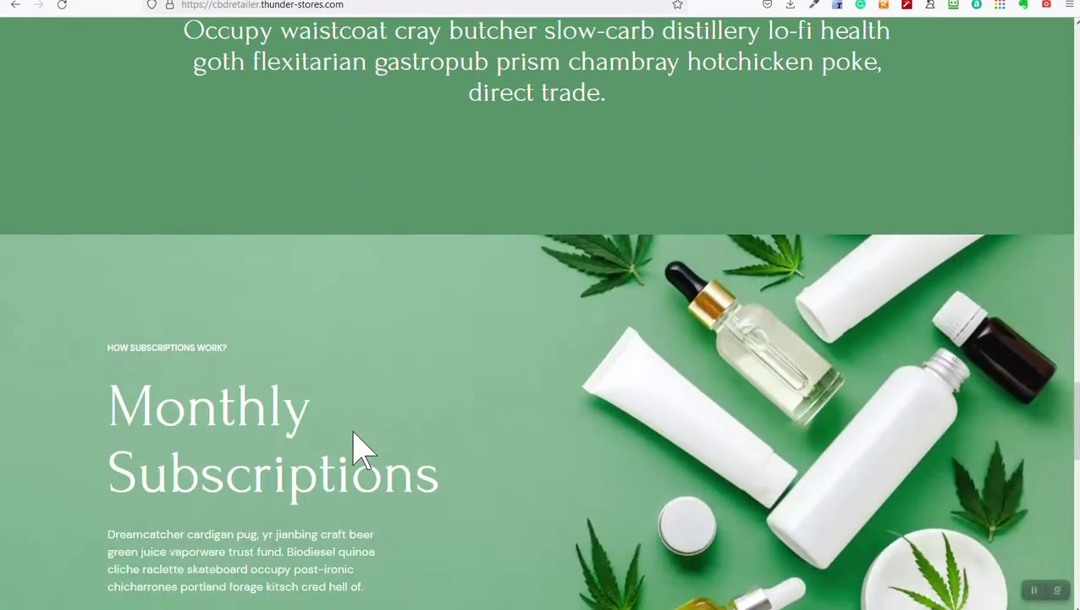
{"action": "scroll", "coordinate": [354, 449], "scroll_direction": "down", "scroll_amount": 5}
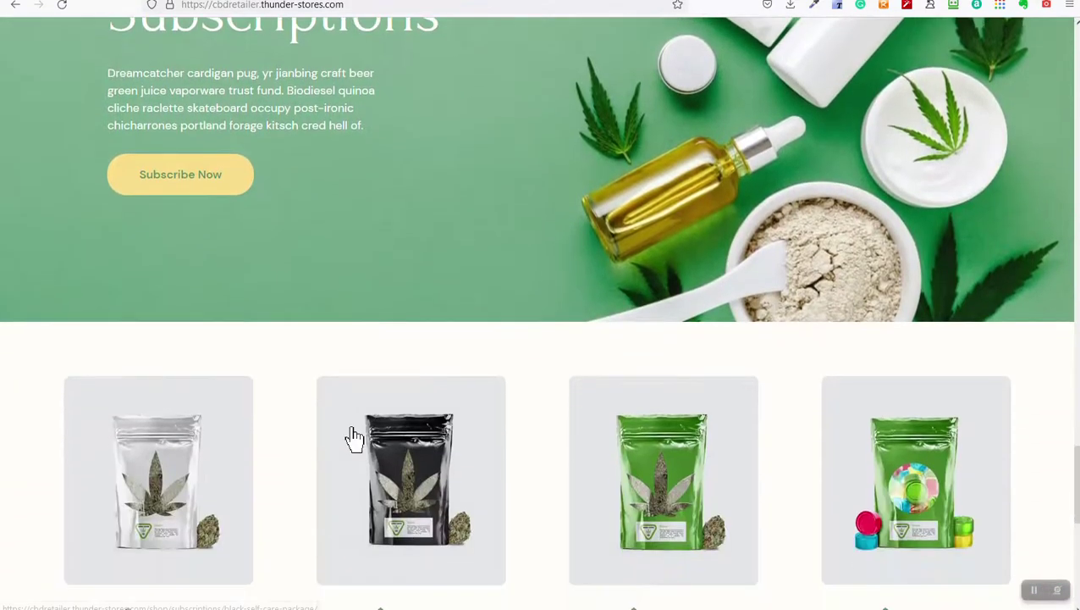
{"action": "scroll", "coordinate": [354, 438], "scroll_direction": "down", "scroll_amount": 3}
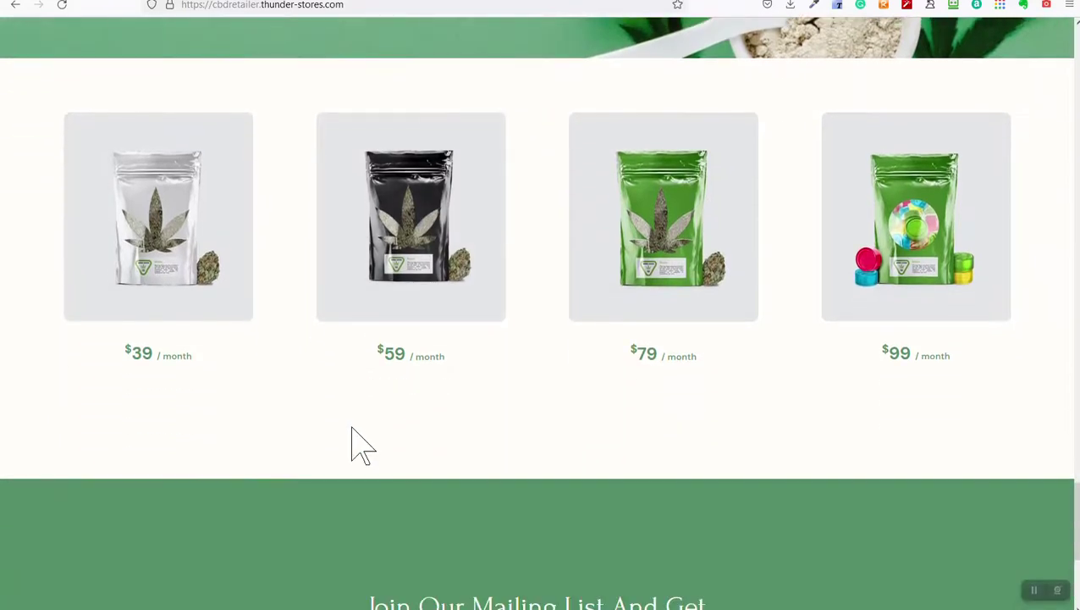
{"action": "scroll", "coordinate": [362, 445], "scroll_direction": "down", "scroll_amount": 1}
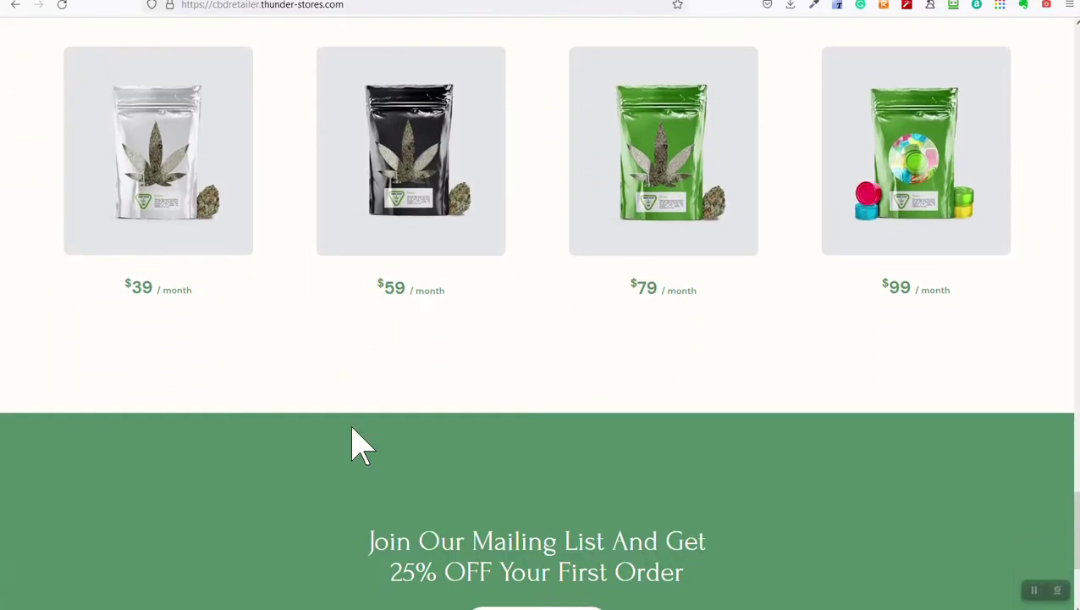
{"action": "scroll", "coordinate": [362, 446], "scroll_direction": "down", "scroll_amount": 1}
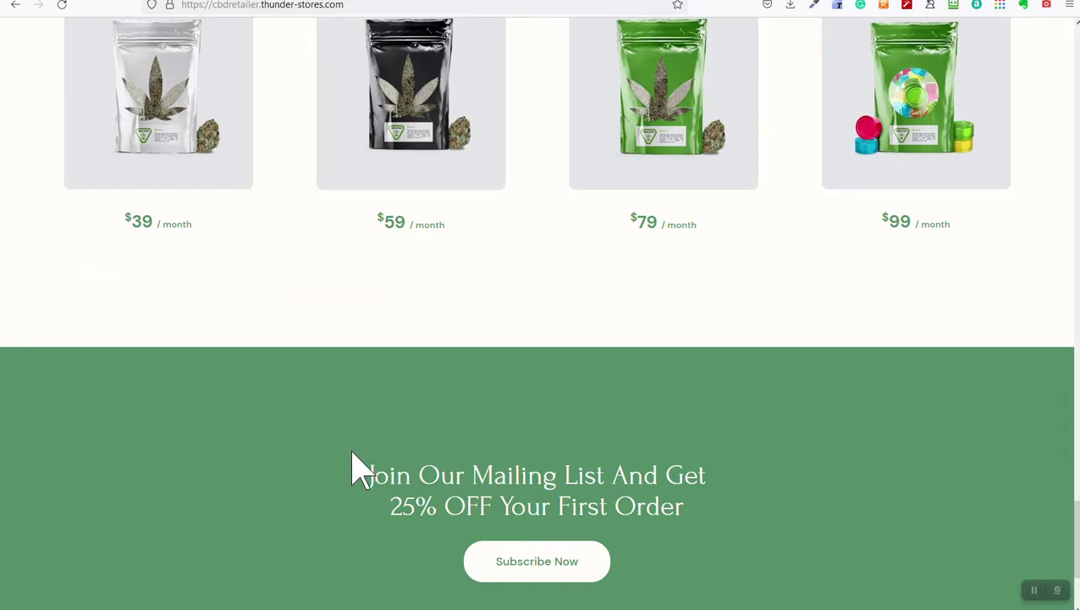
- Examine the homepage's monthly subscription packages, their Subscribe Now links, the Monthly Subscriptions banner and the footer
{"action": "scroll", "coordinate": [342, 343], "scroll_direction": "up", "scroll_amount": 3}
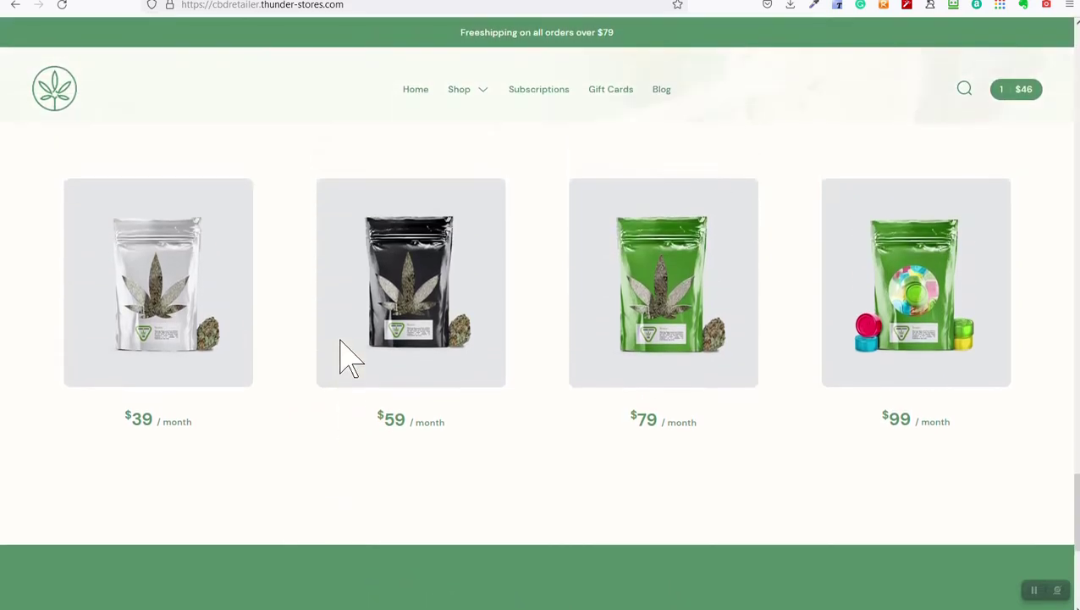
{"action": "mouse_move", "coordinate": [388, 394]}
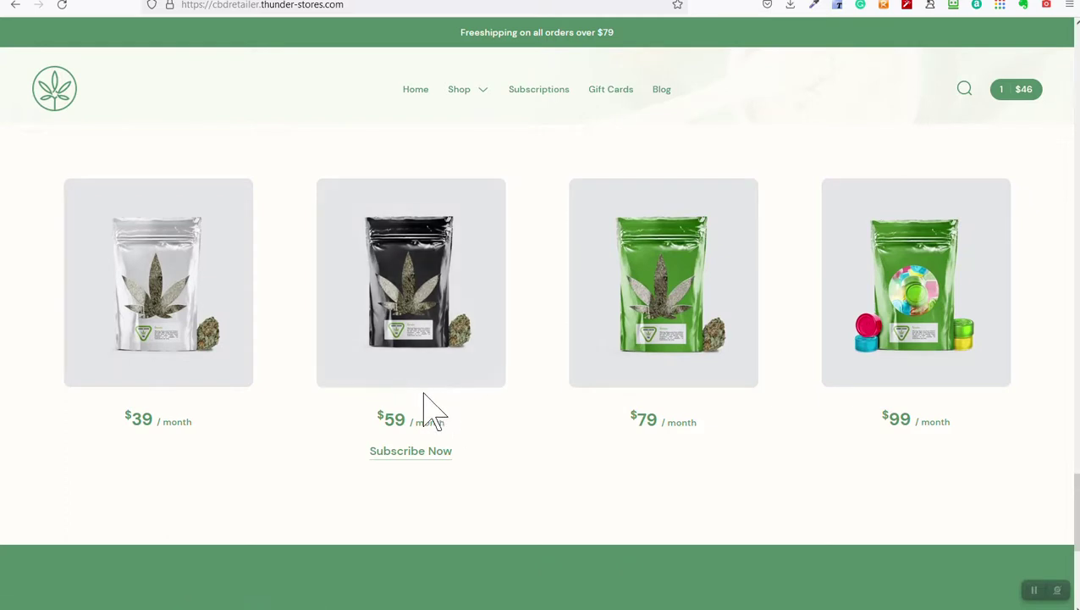
{"action": "mouse_move", "coordinate": [699, 330]}
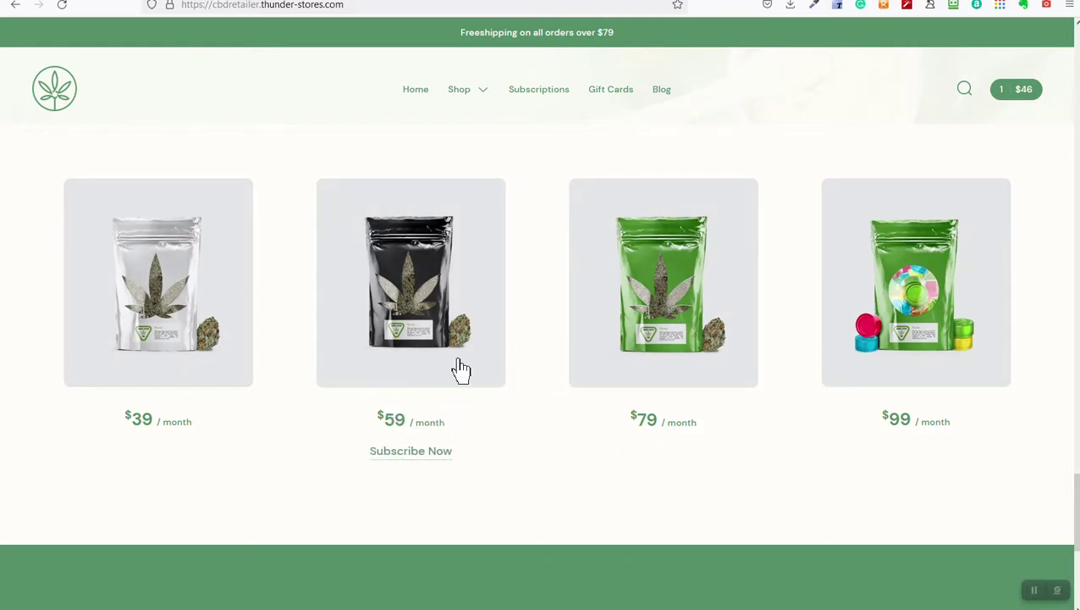
{"action": "mouse_move", "coordinate": [762, 381]}
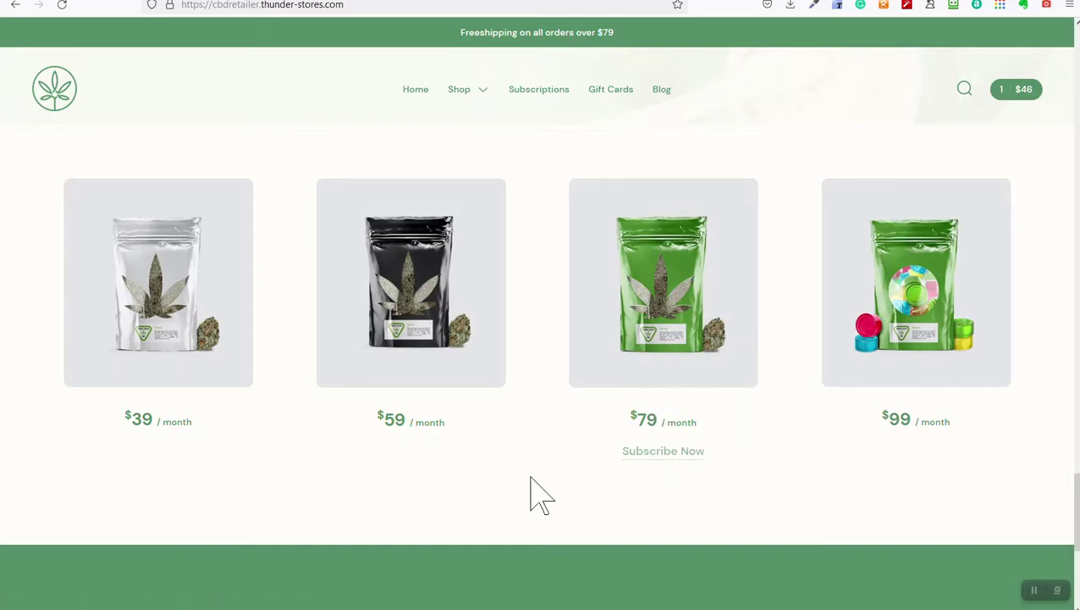
{"action": "mouse_move", "coordinate": [439, 417]}
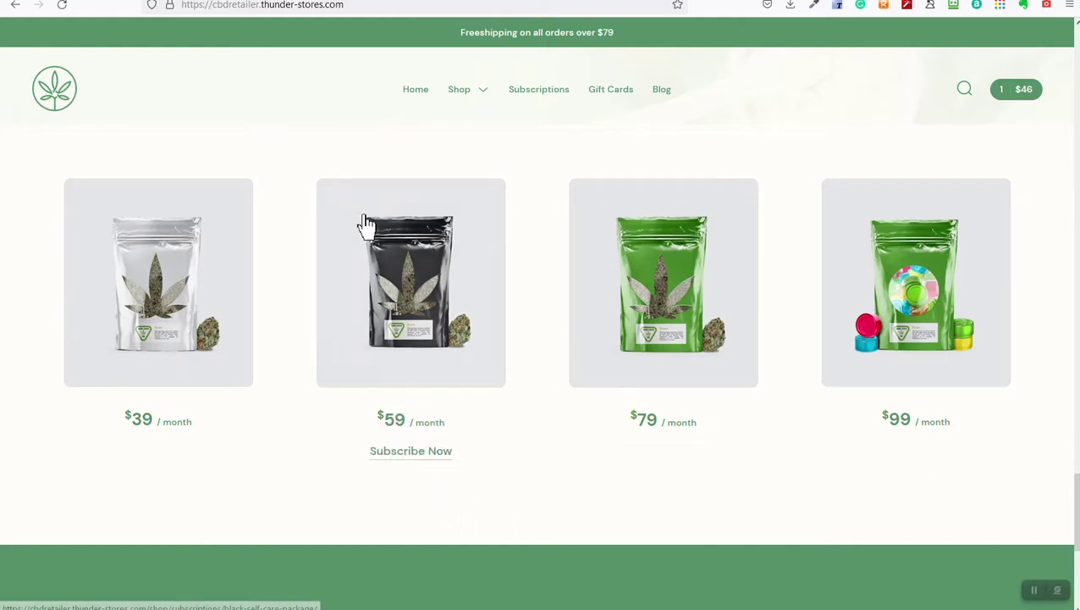
{"action": "mouse_move", "coordinate": [618, 421]}
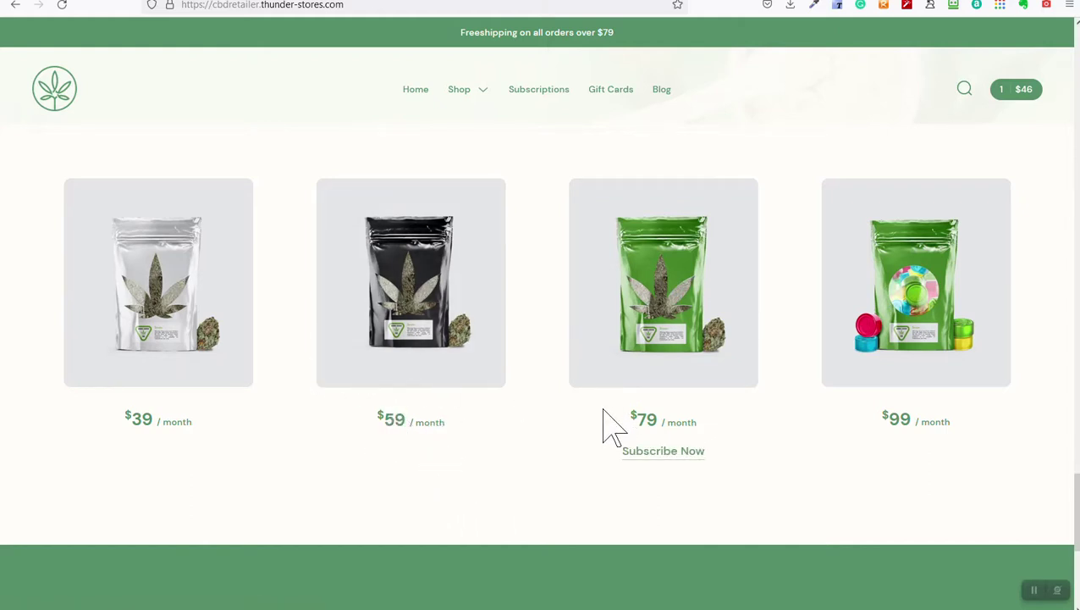
{"action": "scroll", "coordinate": [424, 434], "scroll_direction": "up", "scroll_amount": 2}
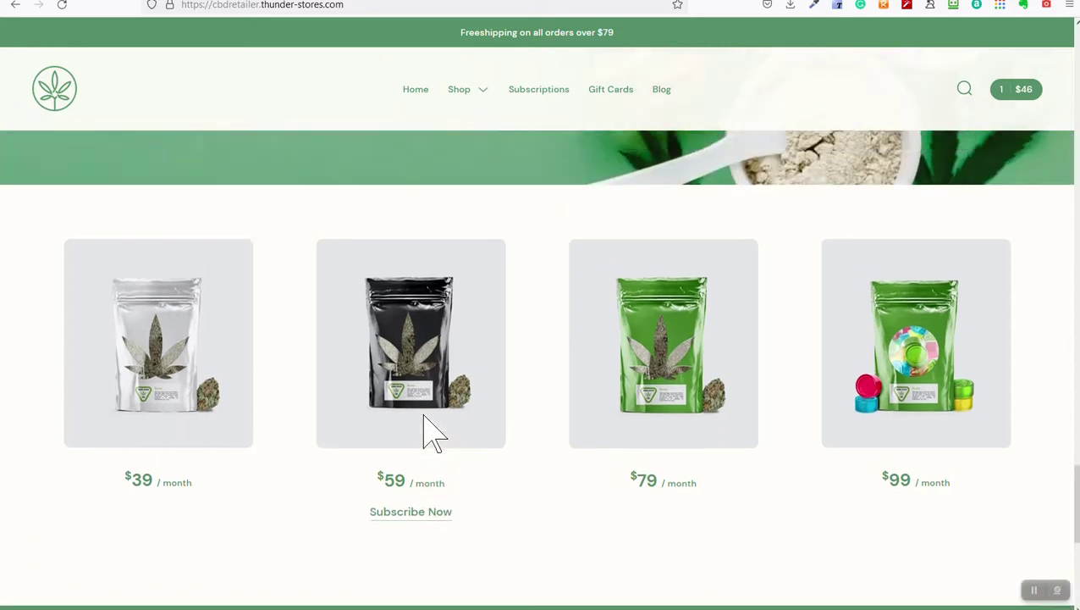
{"action": "mouse_move", "coordinate": [520, 477]}
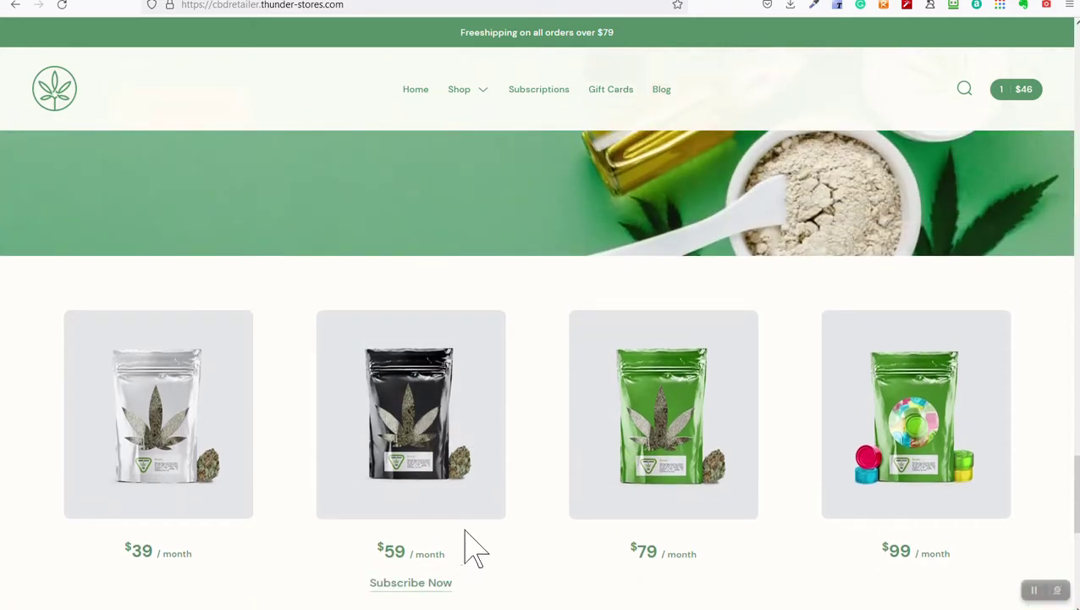
{"action": "scroll", "coordinate": [398, 422], "scroll_direction": "up", "scroll_amount": 4}
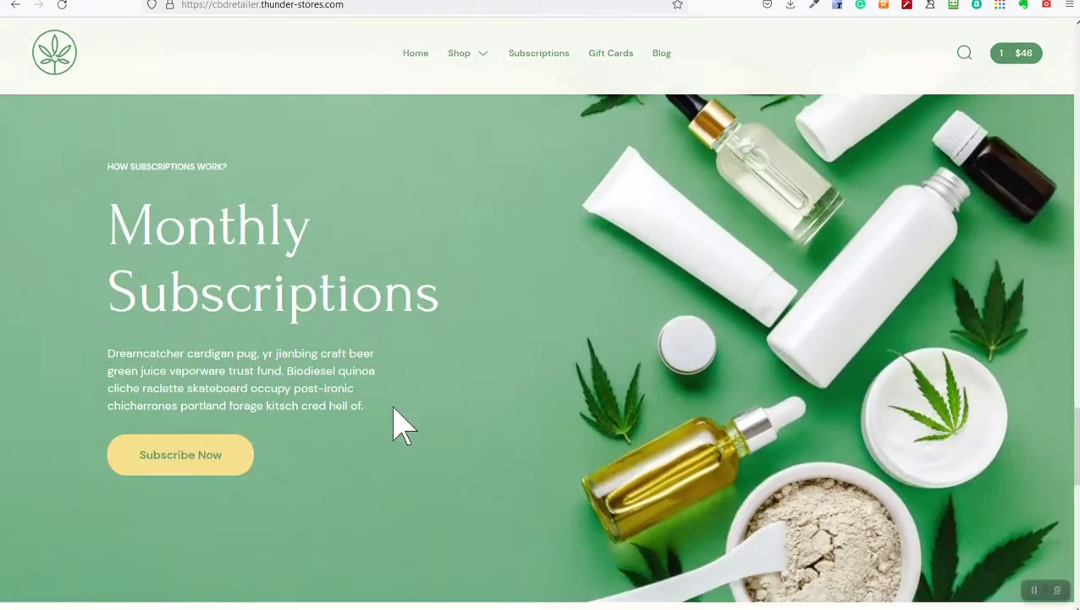
{"action": "scroll", "coordinate": [398, 422], "scroll_direction": "down", "scroll_amount": 10}
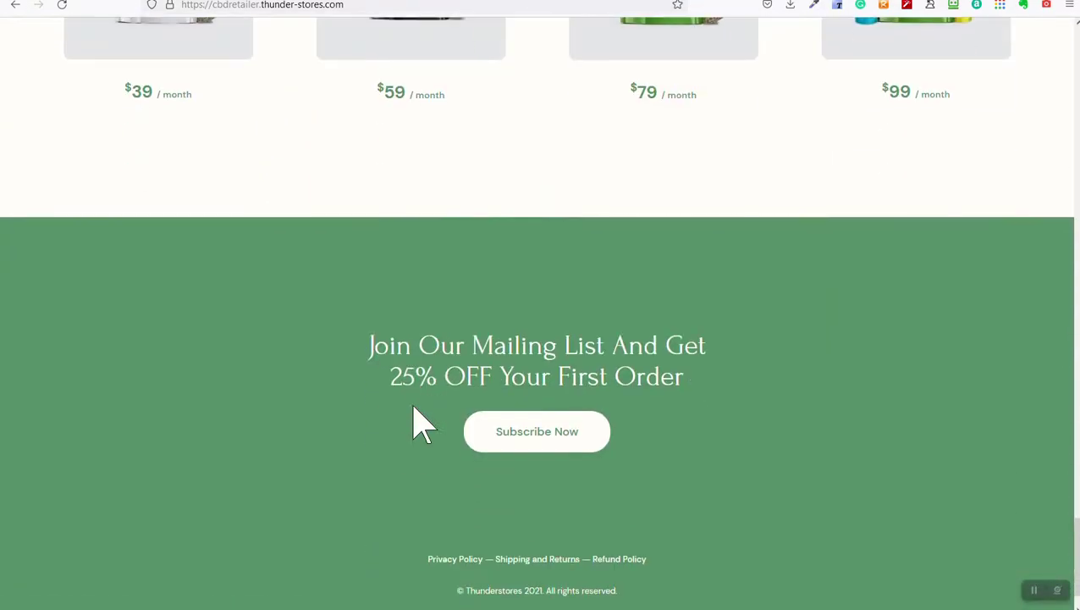
- Open the demo store's Shop page and examine the first product rows and their Add to cart links
{"action": "scroll", "coordinate": [421, 426], "scroll_direction": "down", "scroll_amount": 1}
{"action": "scroll", "coordinate": [406, 497], "scroll_direction": "up", "scroll_amount": 1}
{"action": "scroll", "coordinate": [364, 504], "scroll_direction": "up", "scroll_amount": 10}
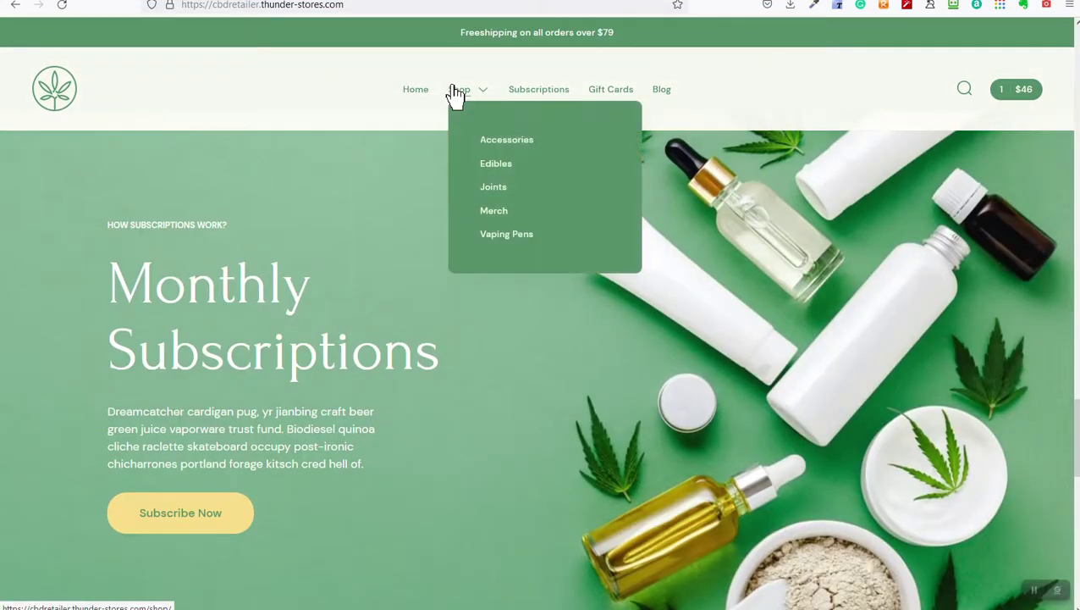
{"action": "left_click", "coordinate": [456, 93]}
{"action": "scroll", "coordinate": [374, 313], "scroll_direction": "down", "scroll_amount": 2}
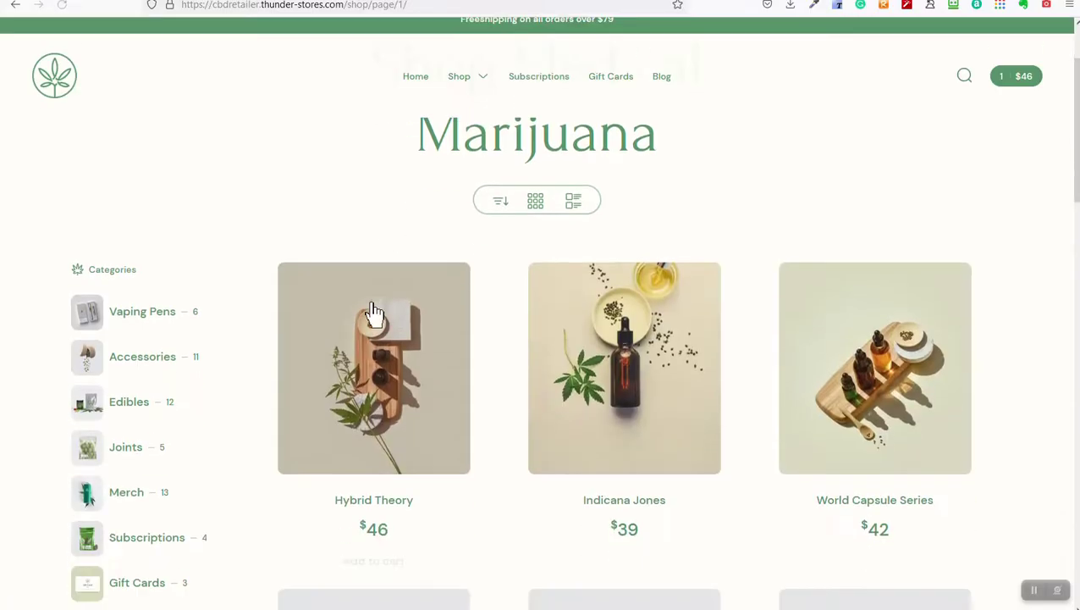
{"action": "scroll", "coordinate": [364, 347], "scroll_direction": "down", "scroll_amount": 3}
{"action": "scroll", "coordinate": [334, 313], "scroll_direction": "down", "scroll_amount": 1}
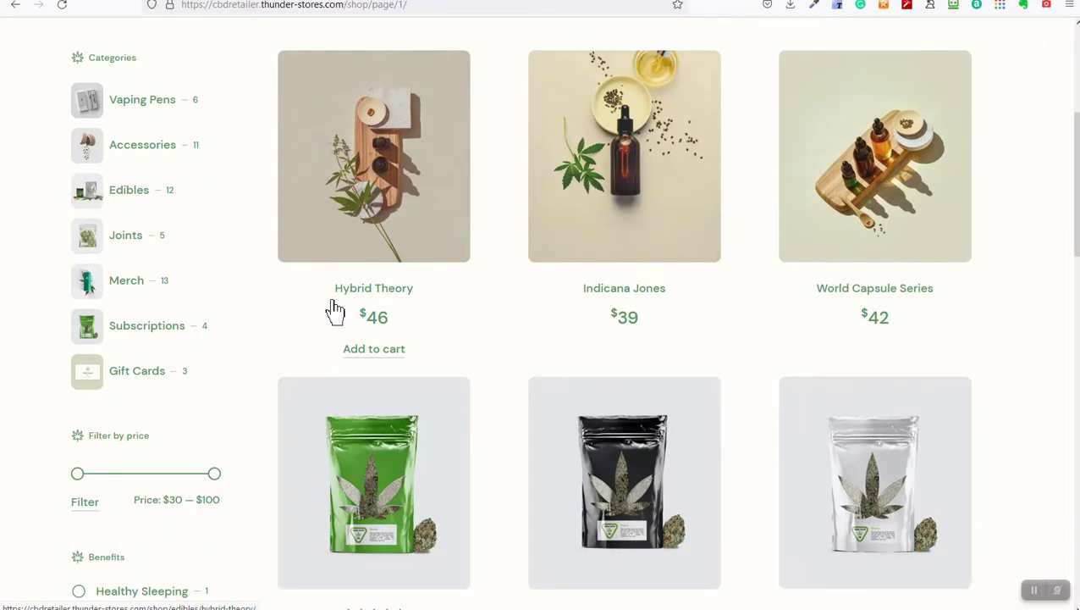
{"action": "scroll", "coordinate": [369, 321], "scroll_direction": "down", "scroll_amount": 3}
{"action": "scroll", "coordinate": [285, 304], "scroll_direction": "up", "scroll_amount": 3}
{"action": "scroll", "coordinate": [136, 254], "scroll_direction": "up", "scroll_amount": 1}
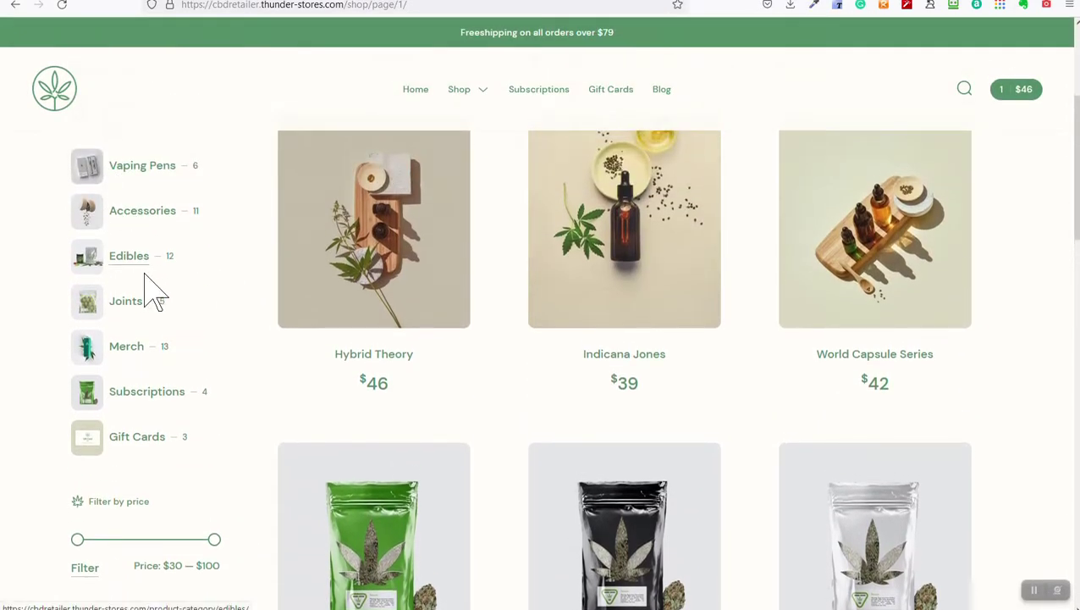
- Examine the Shop Medical Marijuana heading, the sort and layout options, and the monthly self-care packages in the product grid
{"action": "scroll", "coordinate": [148, 293], "scroll_direction": "up", "scroll_amount": 2}
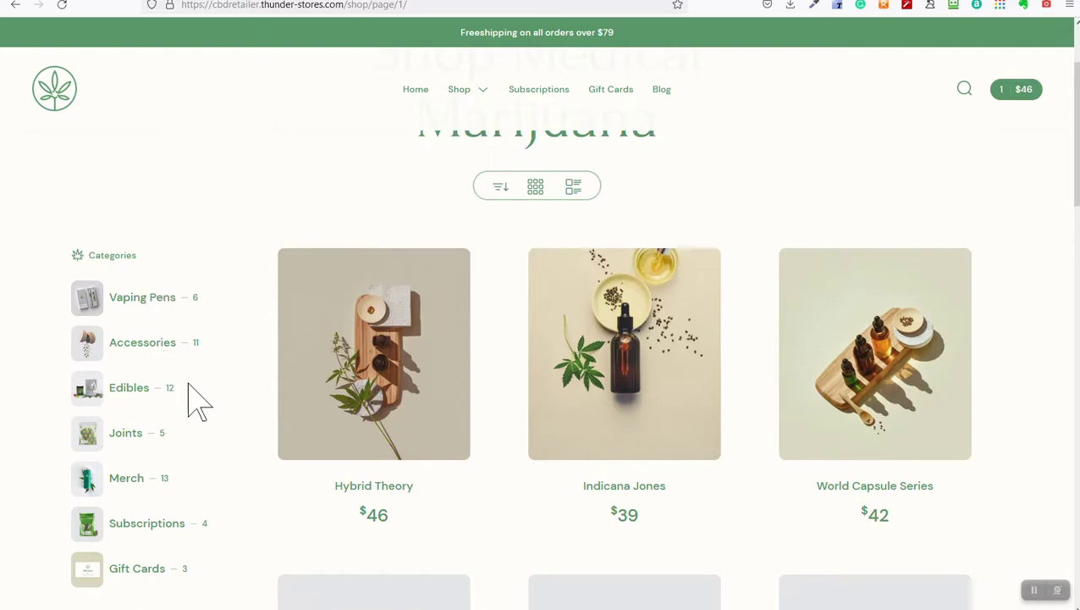
{"action": "scroll", "coordinate": [483, 355], "scroll_direction": "up", "scroll_amount": 1}
{"action": "scroll", "coordinate": [511, 339], "scroll_direction": "up", "scroll_amount": 1}
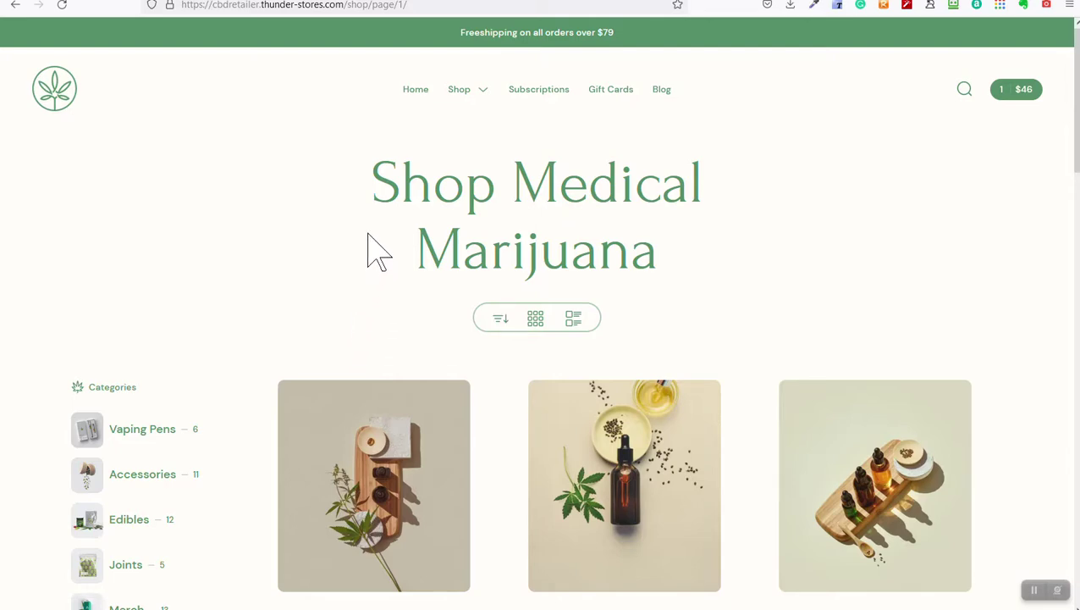
{"action": "scroll", "coordinate": [372, 254], "scroll_direction": "down", "scroll_amount": 1}
{"action": "scroll", "coordinate": [368, 265], "scroll_direction": "up", "scroll_amount": 1}
{"action": "scroll", "coordinate": [364, 265], "scroll_direction": "down", "scroll_amount": 2}
{"action": "scroll", "coordinate": [373, 269], "scroll_direction": "down", "scroll_amount": 5}
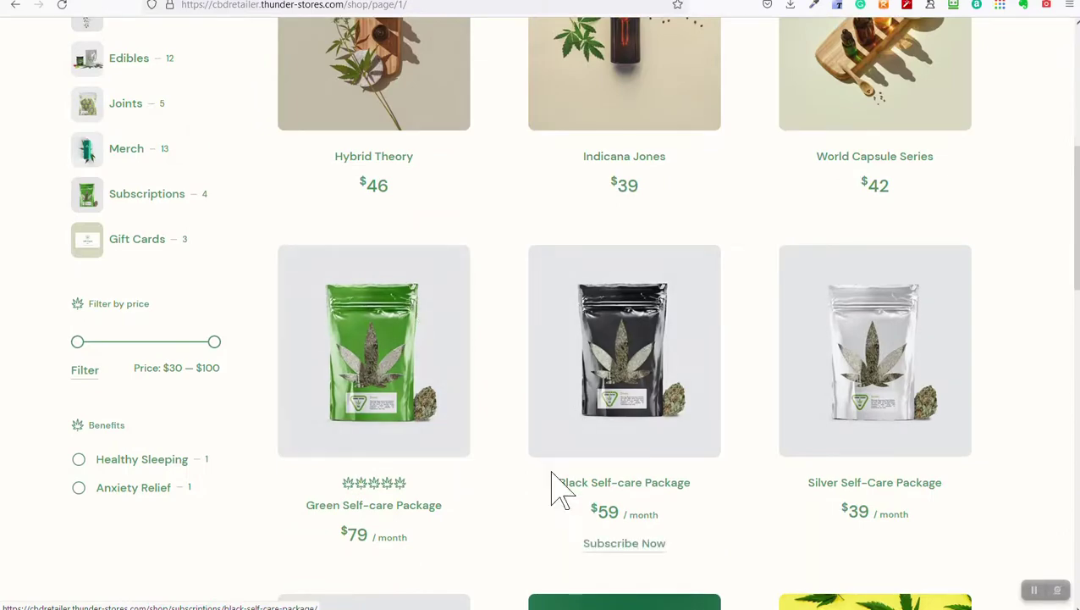
{"action": "scroll", "coordinate": [581, 241], "scroll_direction": "up", "scroll_amount": 4}
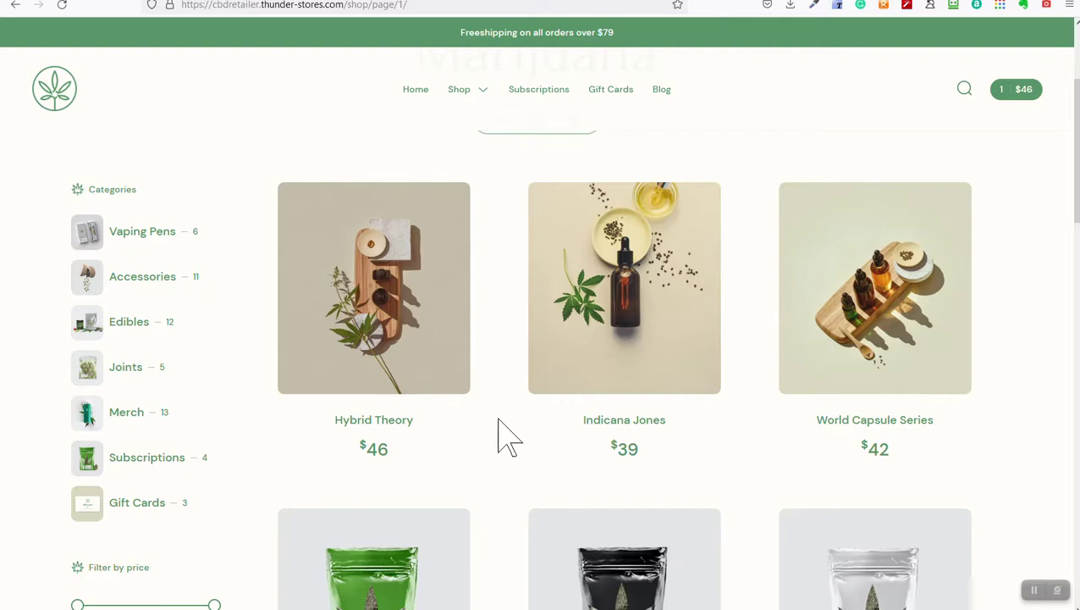
{"action": "scroll", "coordinate": [508, 441], "scroll_direction": "up", "scroll_amount": 3}
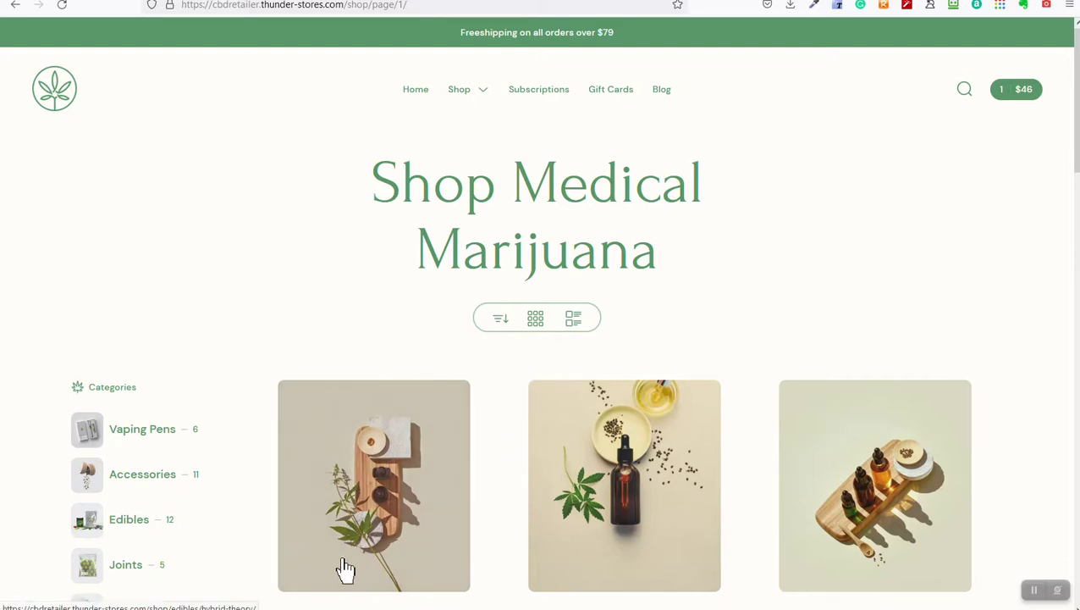
- Review the whole shop page from the first products through the Load More option to the footer and back
{"action": "scroll", "coordinate": [193, 580], "scroll_direction": "down", "scroll_amount": 7}
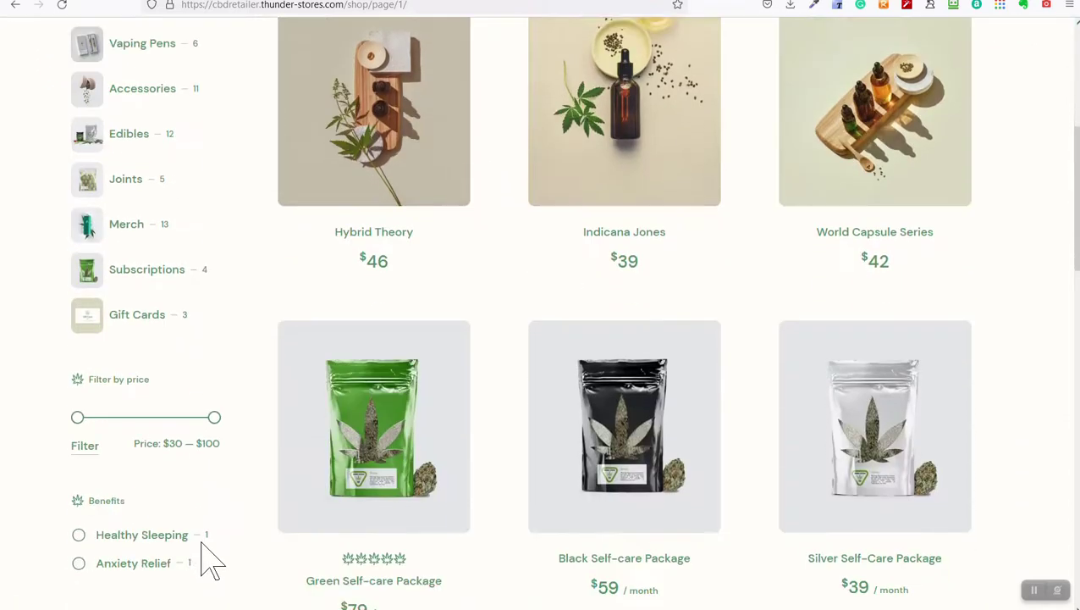
{"action": "scroll", "coordinate": [201, 542], "scroll_direction": "down", "scroll_amount": 6}
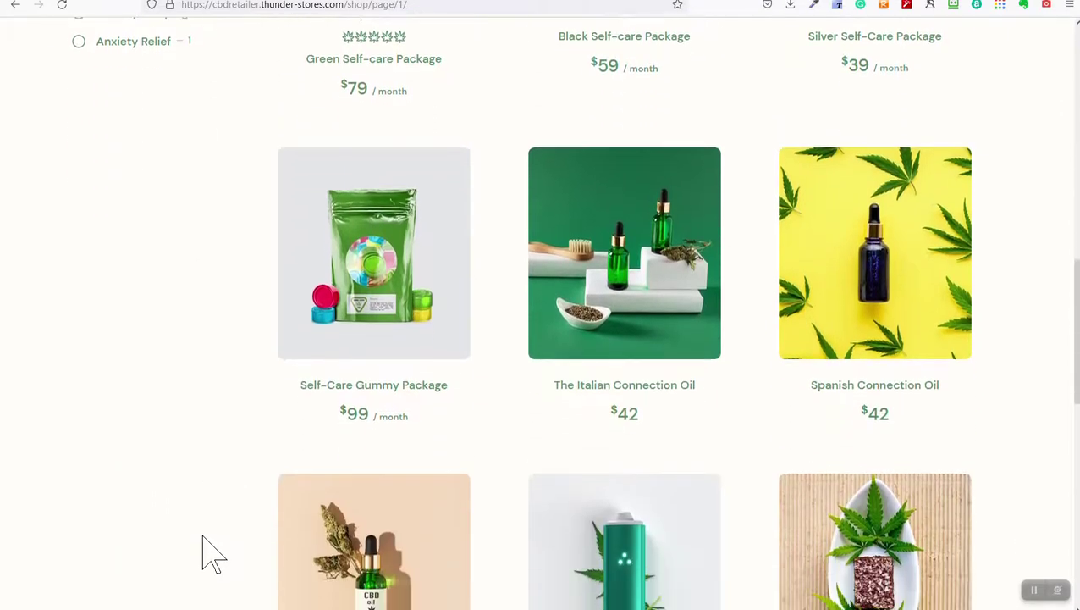
{"action": "scroll", "coordinate": [203, 553], "scroll_direction": "down", "scroll_amount": 1}
{"action": "scroll", "coordinate": [475, 565], "scroll_direction": "down", "scroll_amount": 1}
{"action": "scroll", "coordinate": [532, 563], "scroll_direction": "down", "scroll_amount": 8}
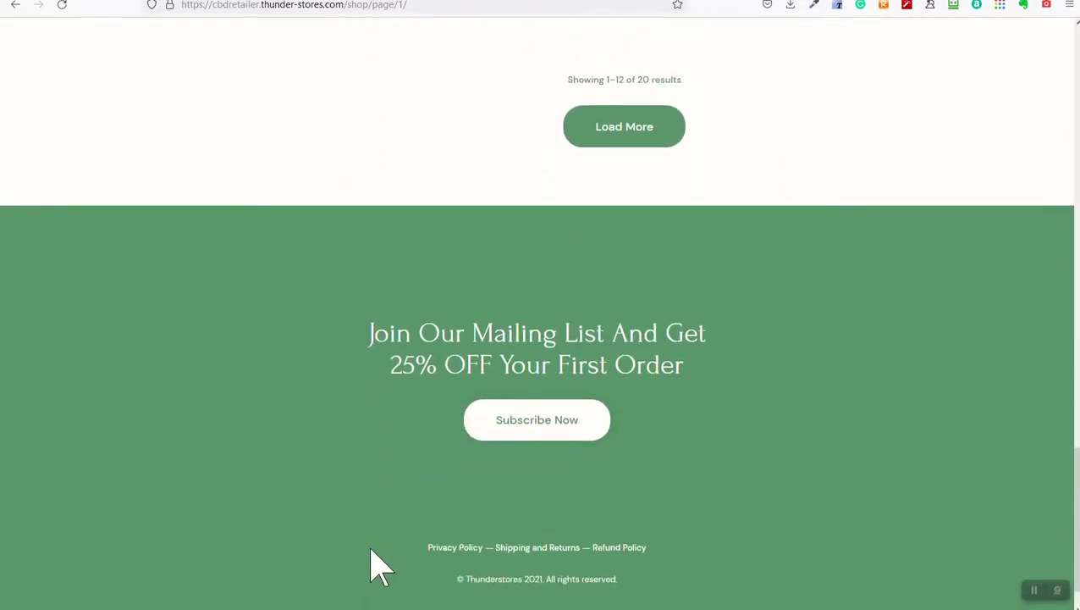
{"action": "scroll", "coordinate": [427, 565], "scroll_direction": "up", "scroll_amount": 12}
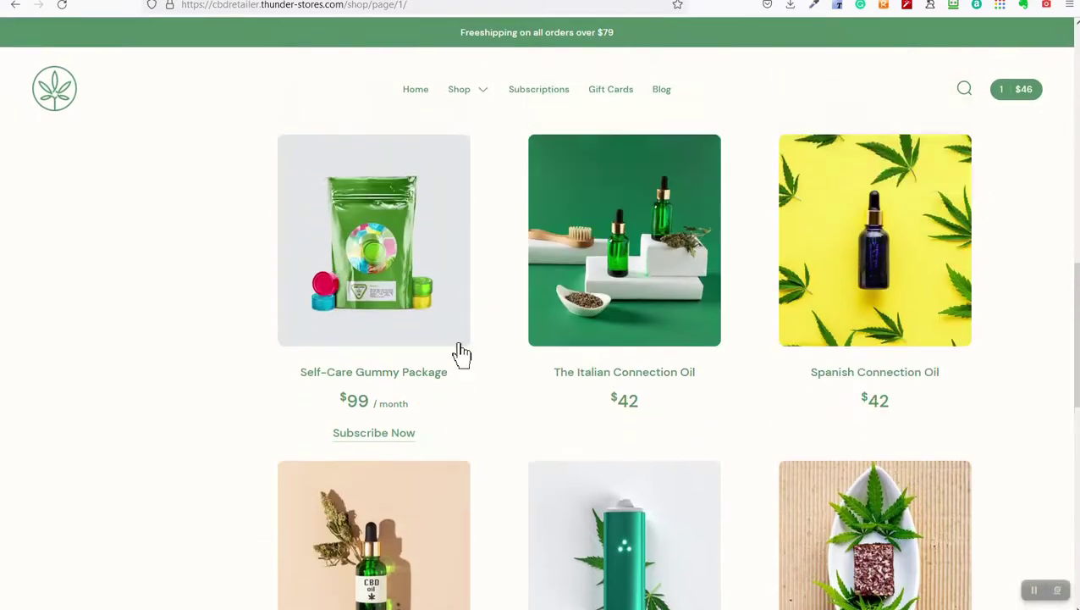
{"action": "scroll", "coordinate": [508, 211], "scroll_direction": "up", "scroll_amount": 3}
{"action": "scroll", "coordinate": [504, 167], "scroll_direction": "up", "scroll_amount": 5}
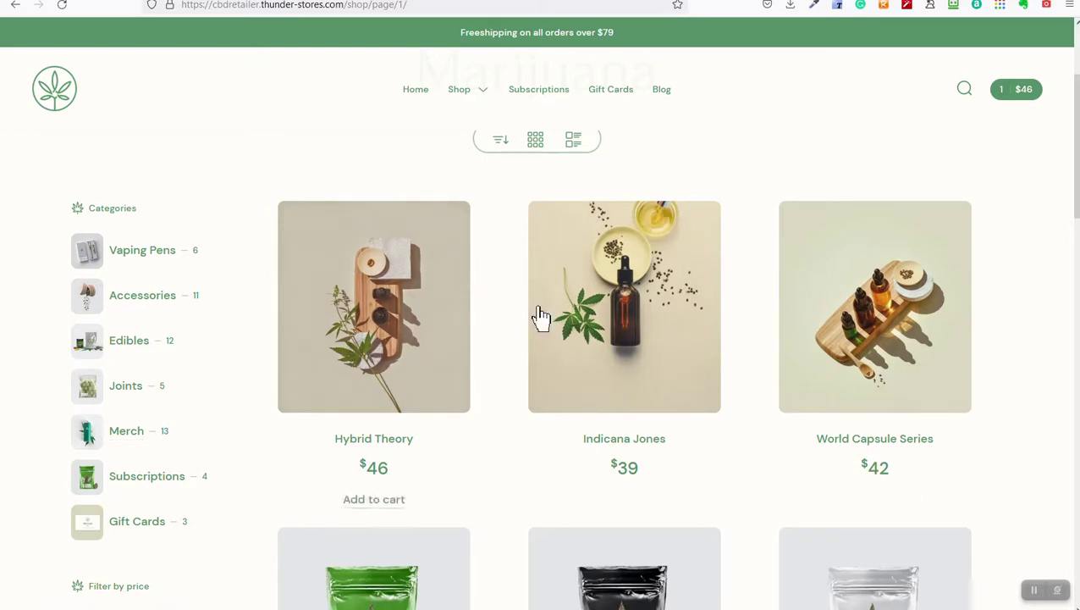
{"action": "scroll", "coordinate": [627, 256], "scroll_direction": "up", "scroll_amount": 2}
{"action": "scroll", "coordinate": [630, 266], "scroll_direction": "up", "scroll_amount": 1}
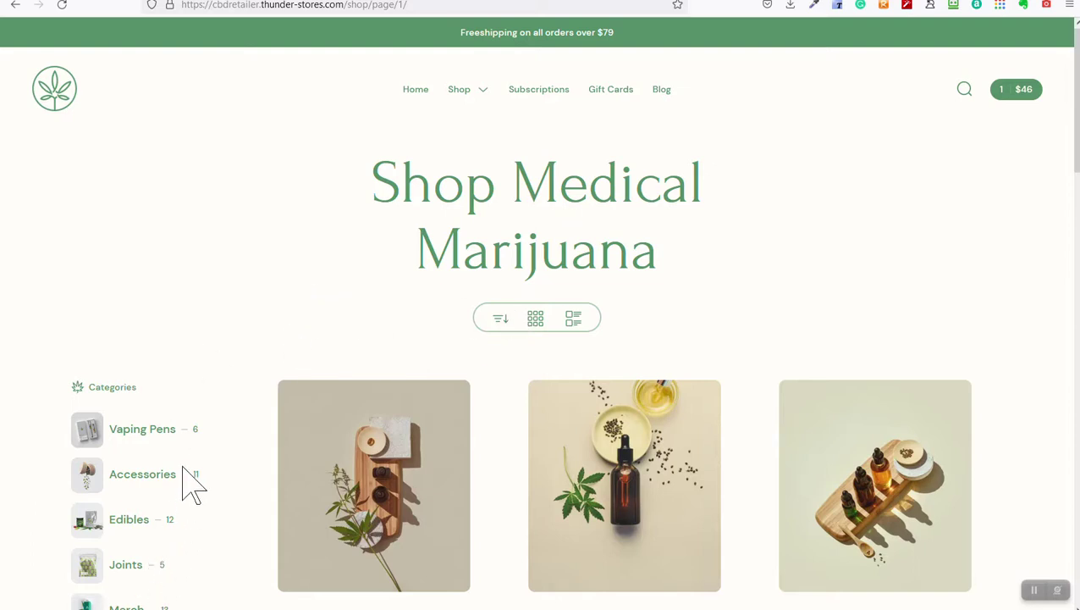
- Examine the shop's product categories, the price filter and the Healthy Sleeping and Anxiety Relief benefit filters
{"action": "scroll", "coordinate": [205, 518], "scroll_direction": "down", "scroll_amount": 3}
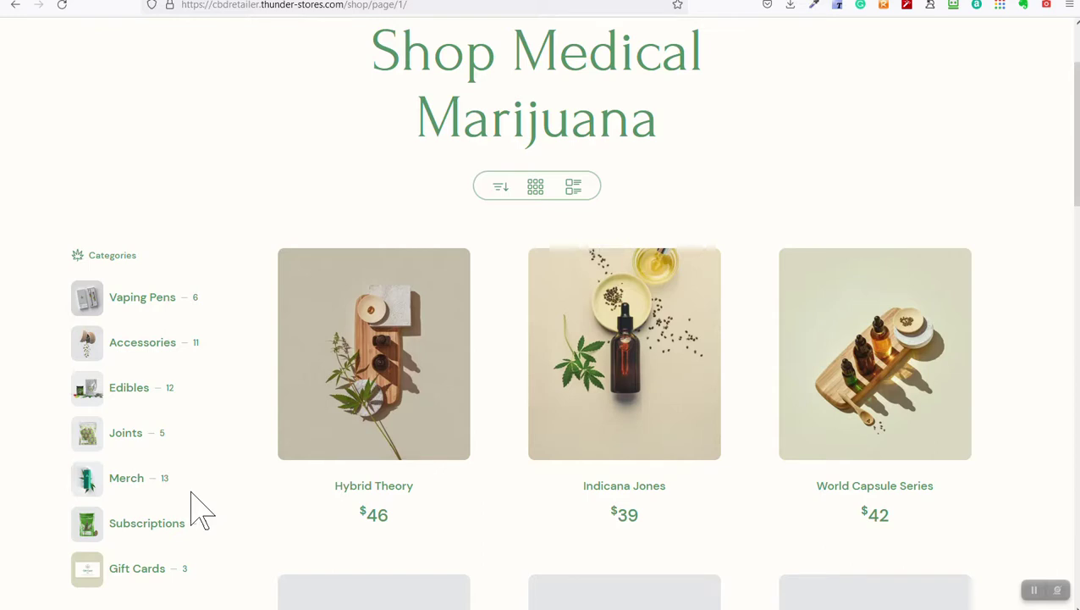
{"action": "scroll", "coordinate": [190, 515], "scroll_direction": "down", "scroll_amount": 3}
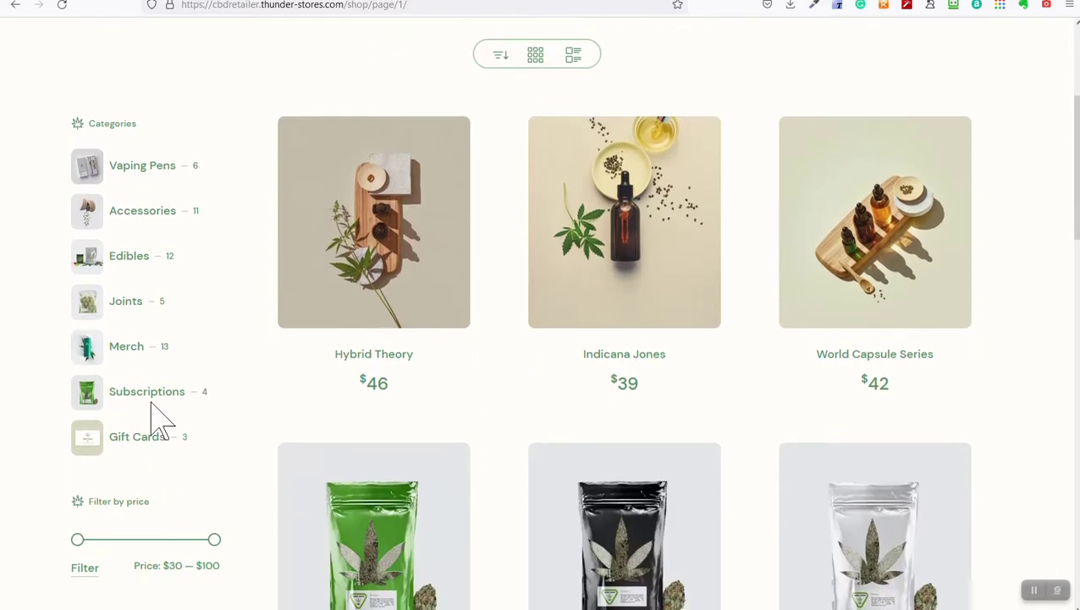
{"action": "scroll", "coordinate": [124, 406], "scroll_direction": "down", "scroll_amount": 2}
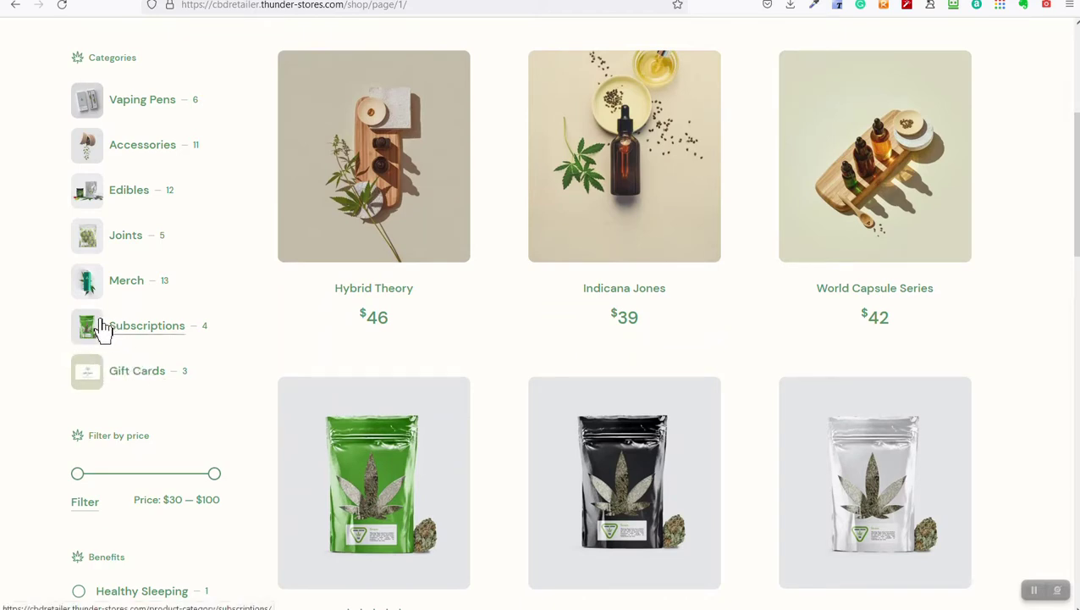
{"action": "scroll", "coordinate": [100, 331], "scroll_direction": "down", "scroll_amount": 4}
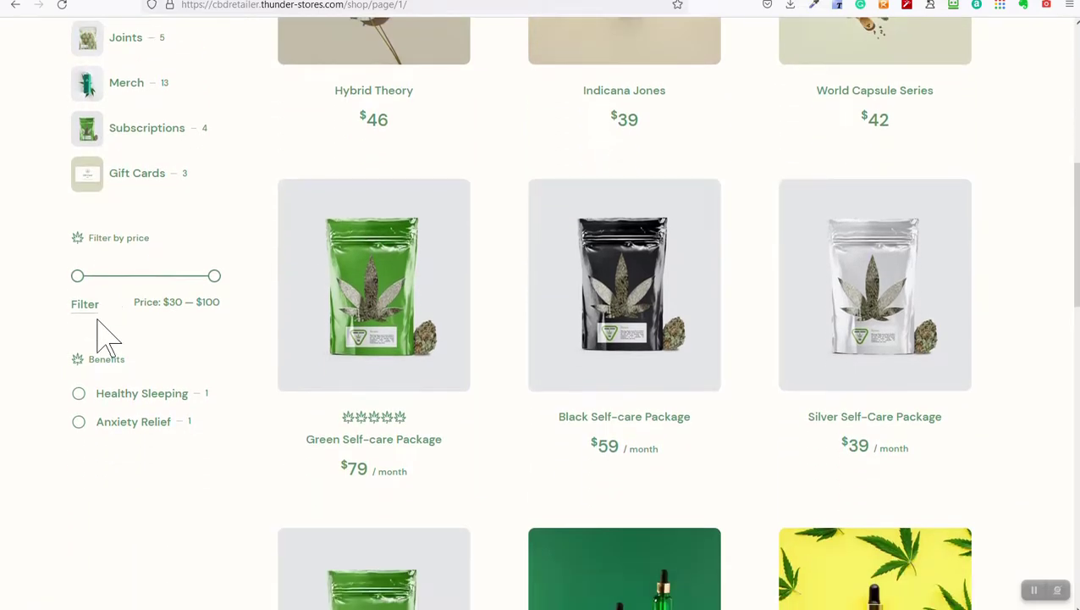
- Open the Subscriptions product category and examine its monthly self-care packages
{"action": "scroll", "coordinate": [225, 381], "scroll_direction": "up", "scroll_amount": 6}
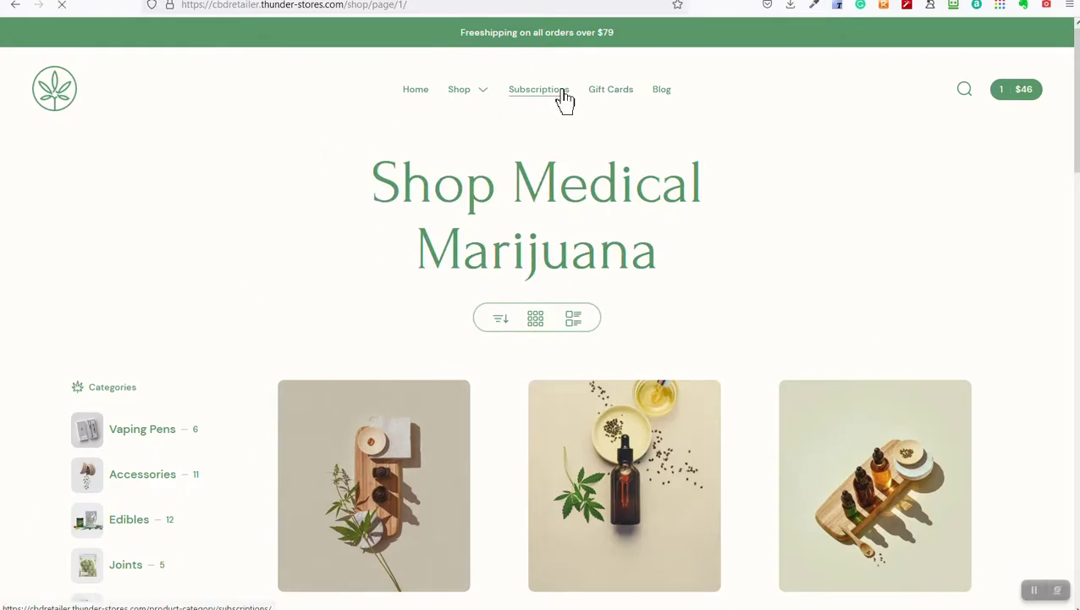
{"action": "scroll", "coordinate": [386, 306], "scroll_direction": "down", "scroll_amount": 2}
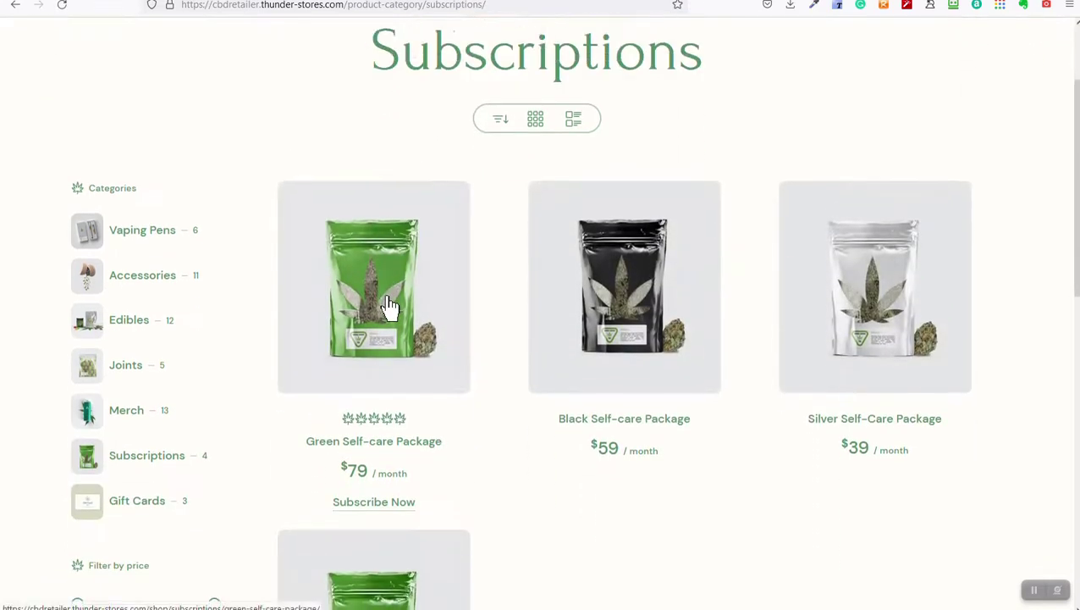
{"action": "scroll", "coordinate": [387, 308], "scroll_direction": "down", "scroll_amount": 2}
{"action": "scroll", "coordinate": [296, 334], "scroll_direction": "up", "scroll_amount": 2}
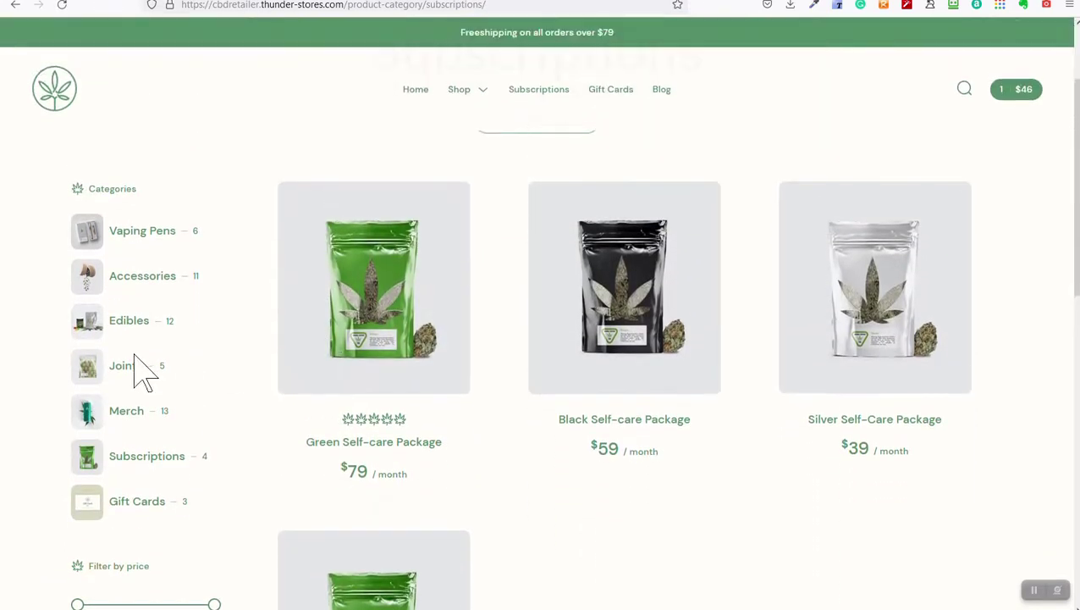
{"action": "scroll", "coordinate": [159, 234], "scroll_direction": "up", "scroll_amount": 2}
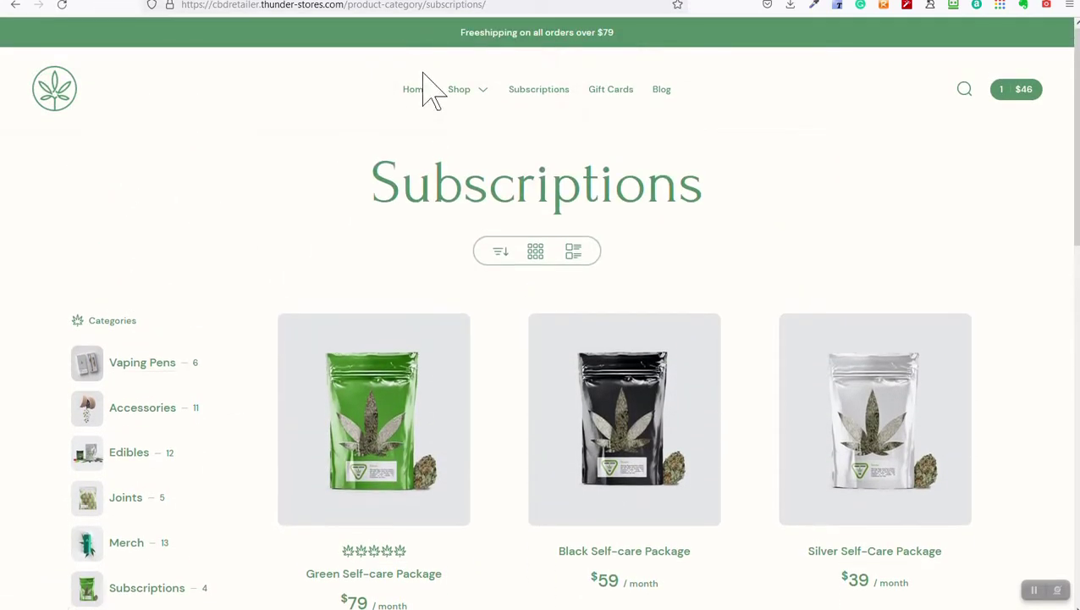
- Switch to the Natural Needs and Remedies WordPress admin and review the installed plugins from Admin Page Spider Pro Pack to CTX Feed
{"action": "left_click", "coordinate": [411, 2]}
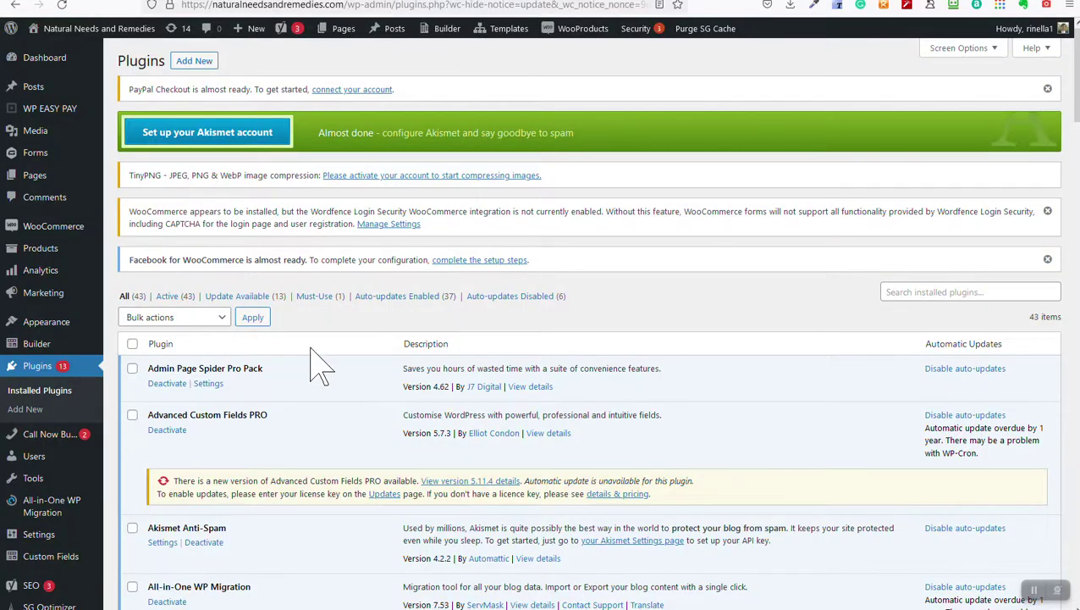
{"action": "scroll", "coordinate": [309, 339], "scroll_direction": "down", "scroll_amount": 5}
{"action": "scroll", "coordinate": [314, 386], "scroll_direction": "down", "scroll_amount": 3}
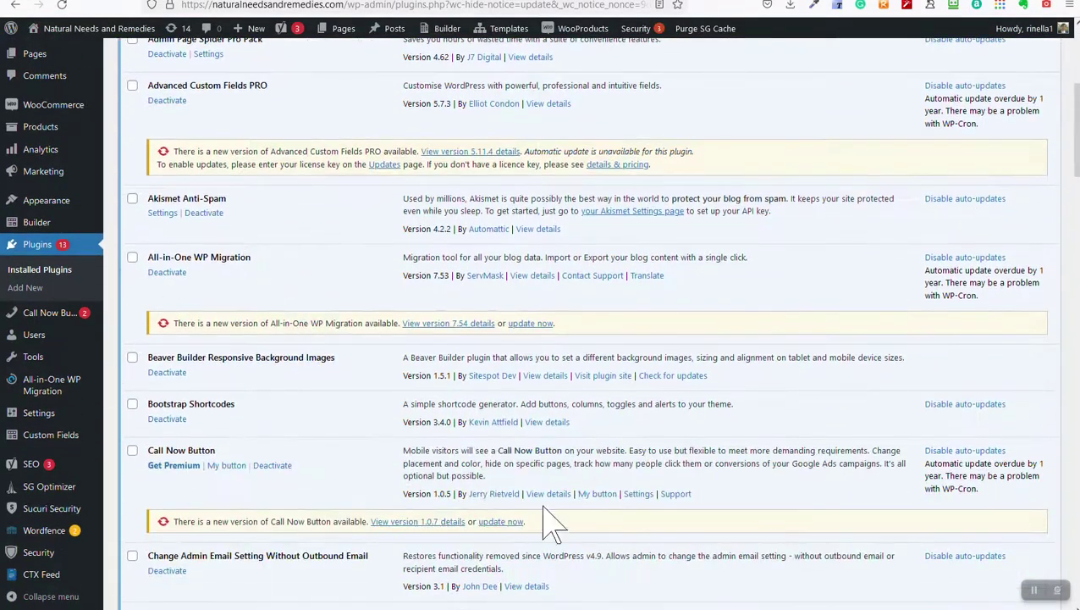
{"action": "scroll", "coordinate": [242, 554], "scroll_direction": "down", "scroll_amount": 3}
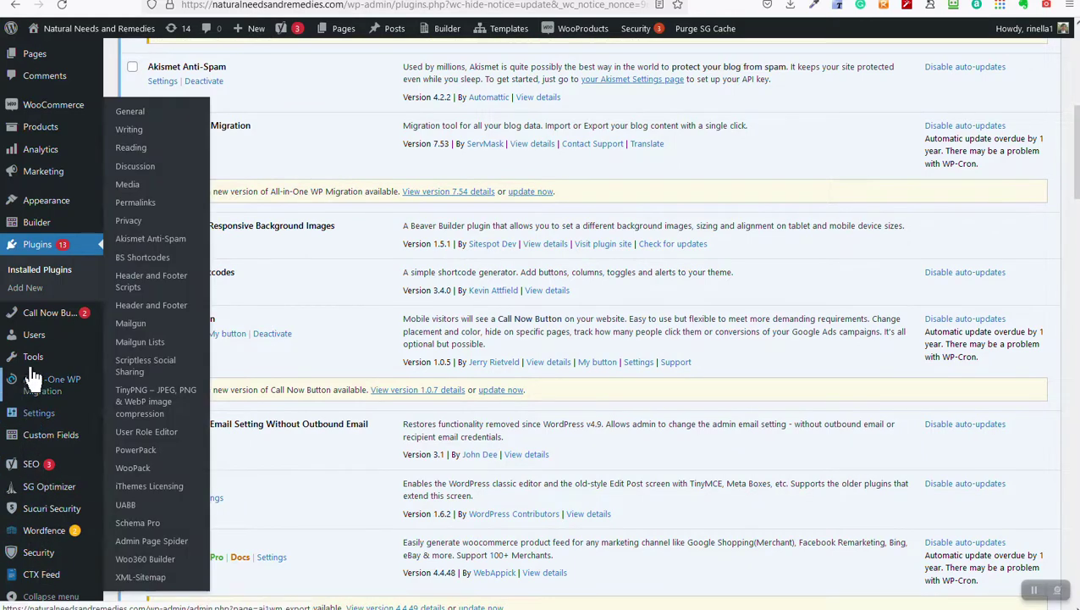
- Open the list of all users on the WordPress site and review the accounts and their roles down to the end
{"action": "mouse_move", "coordinate": [40, 345]}
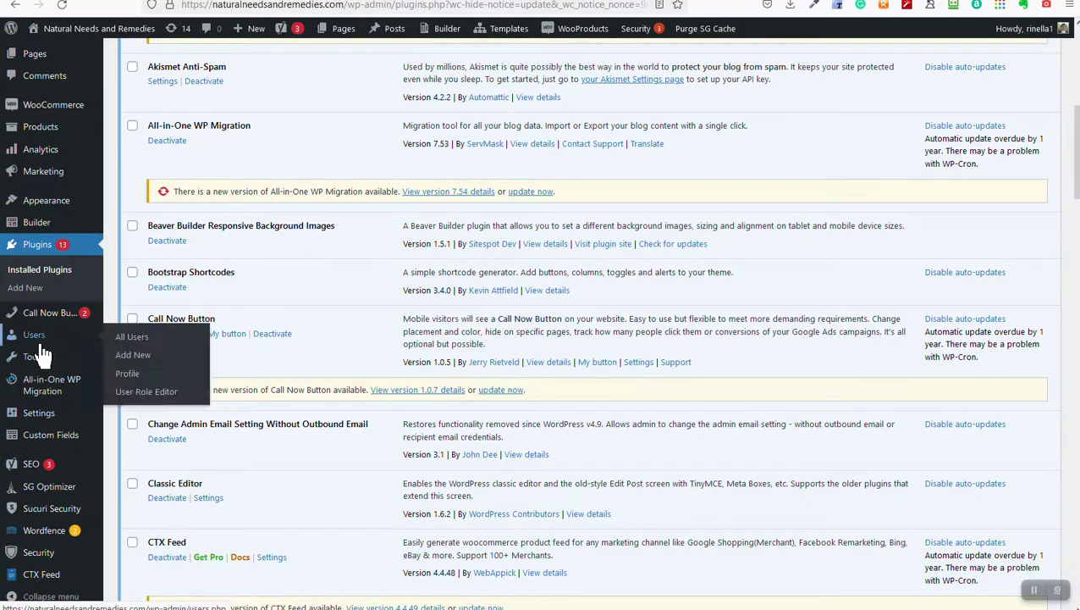
{"action": "left_click", "coordinate": [129, 339]}
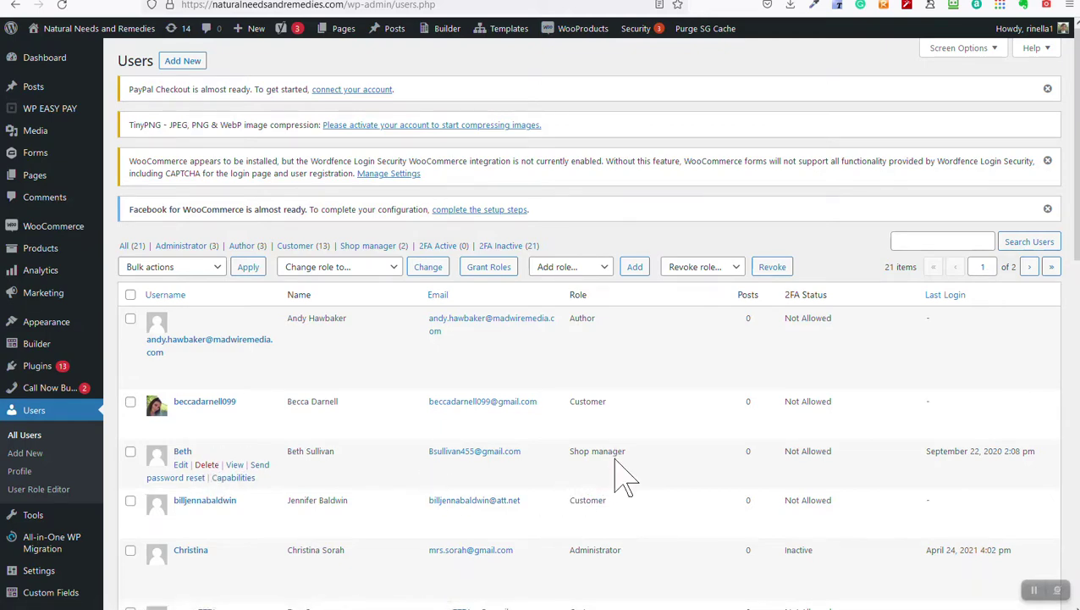
{"action": "scroll", "coordinate": [648, 496], "scroll_direction": "down", "scroll_amount": 1}
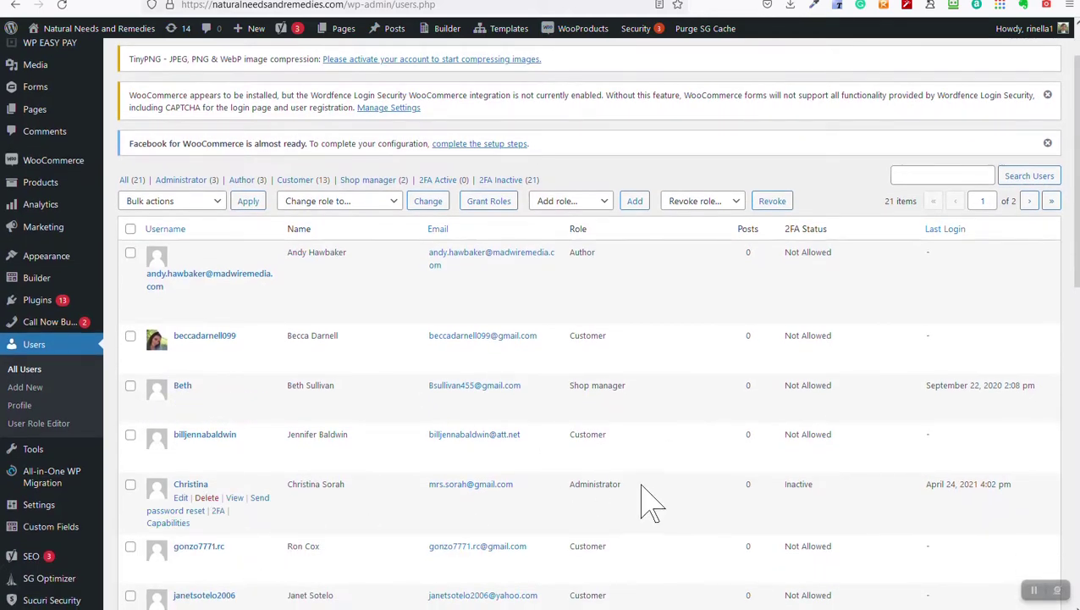
{"action": "scroll", "coordinate": [646, 508], "scroll_direction": "down", "scroll_amount": 4}
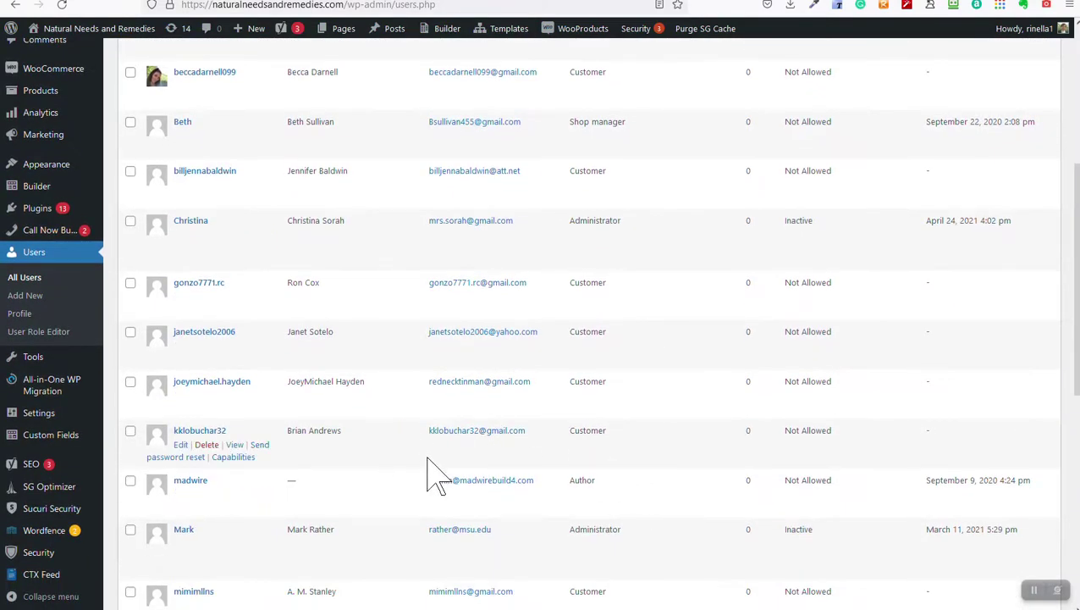
{"action": "scroll", "coordinate": [429, 468], "scroll_direction": "down", "scroll_amount": 2}
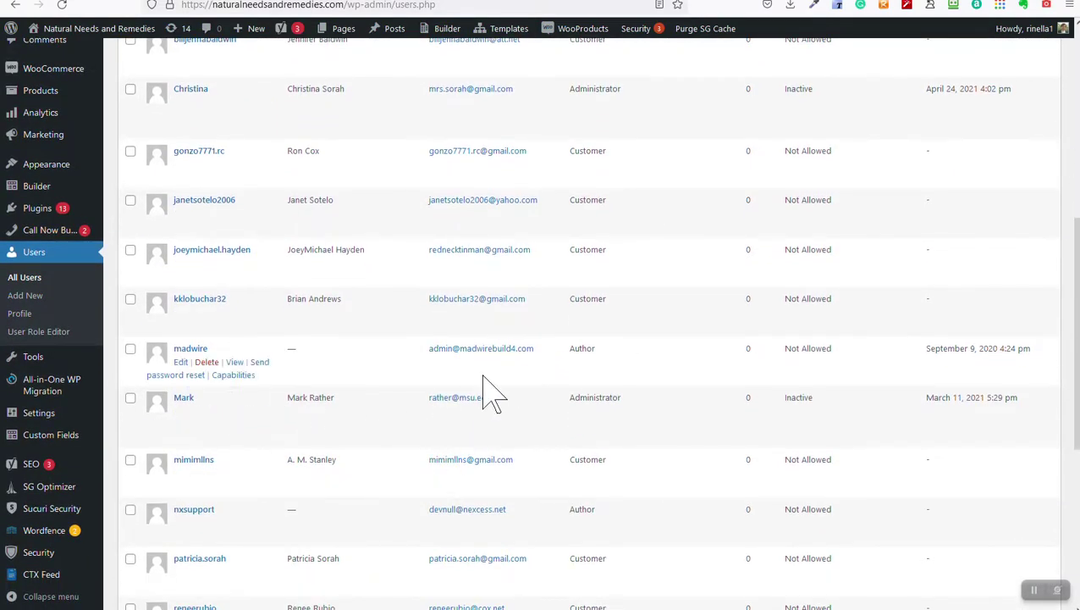
{"action": "scroll", "coordinate": [513, 403], "scroll_direction": "down", "scroll_amount": 6}
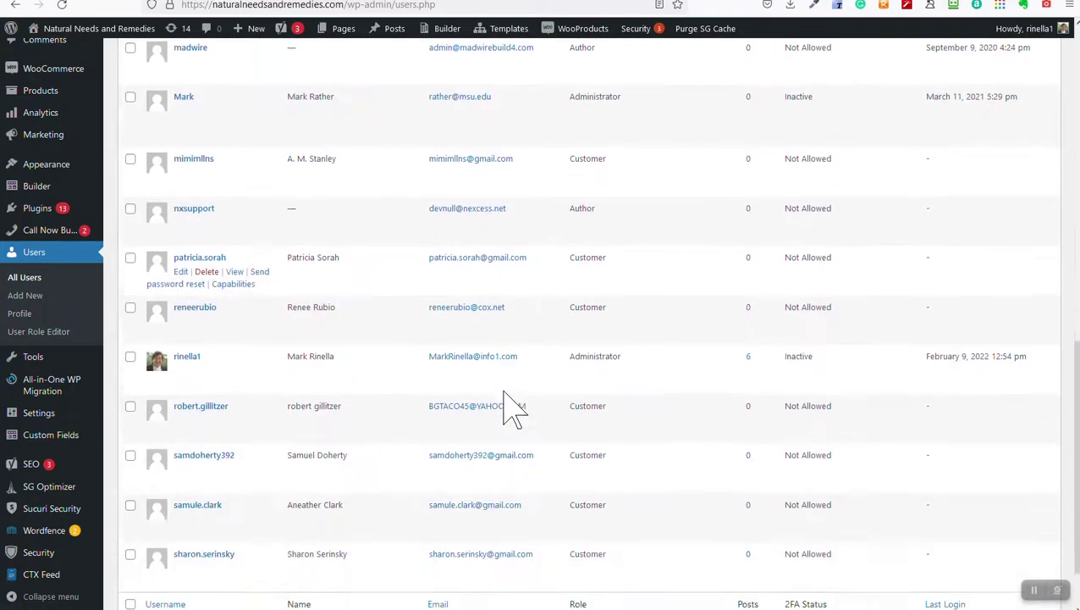
- Return to the start of the users list and check the roles and last logins of the first accounts
{"action": "scroll", "coordinate": [472, 413], "scroll_direction": "up", "scroll_amount": 8}
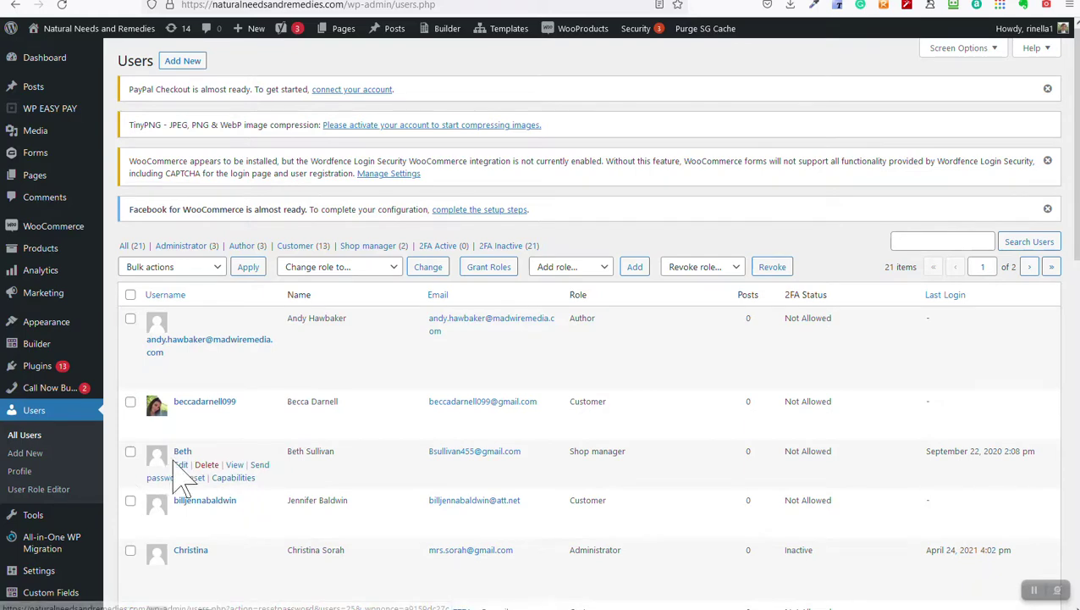
{"action": "scroll", "coordinate": [222, 487], "scroll_direction": "down", "scroll_amount": 2}
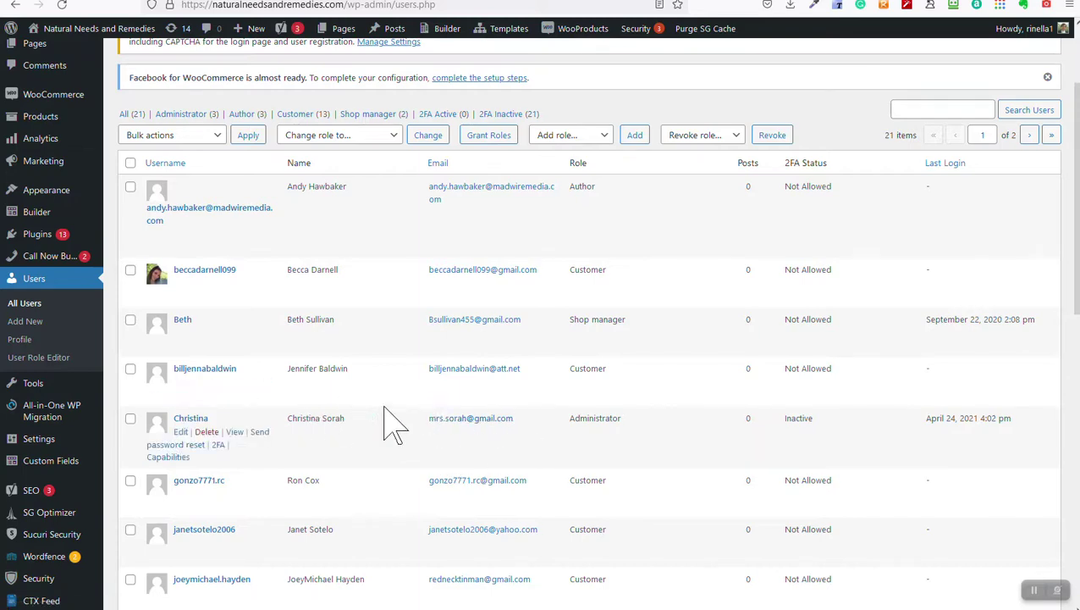
{"action": "scroll", "coordinate": [398, 427], "scroll_direction": "up", "scroll_amount": 2}
{"action": "scroll", "coordinate": [406, 430], "scroll_direction": "up", "scroll_amount": 1}
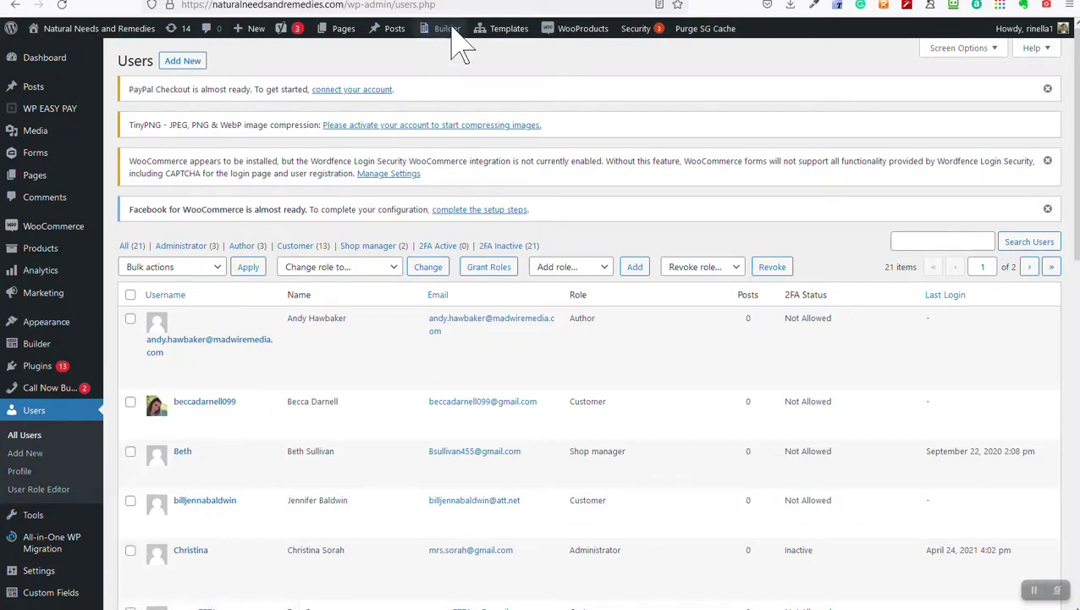
{"action": "mouse_move", "coordinate": [449, 29]}
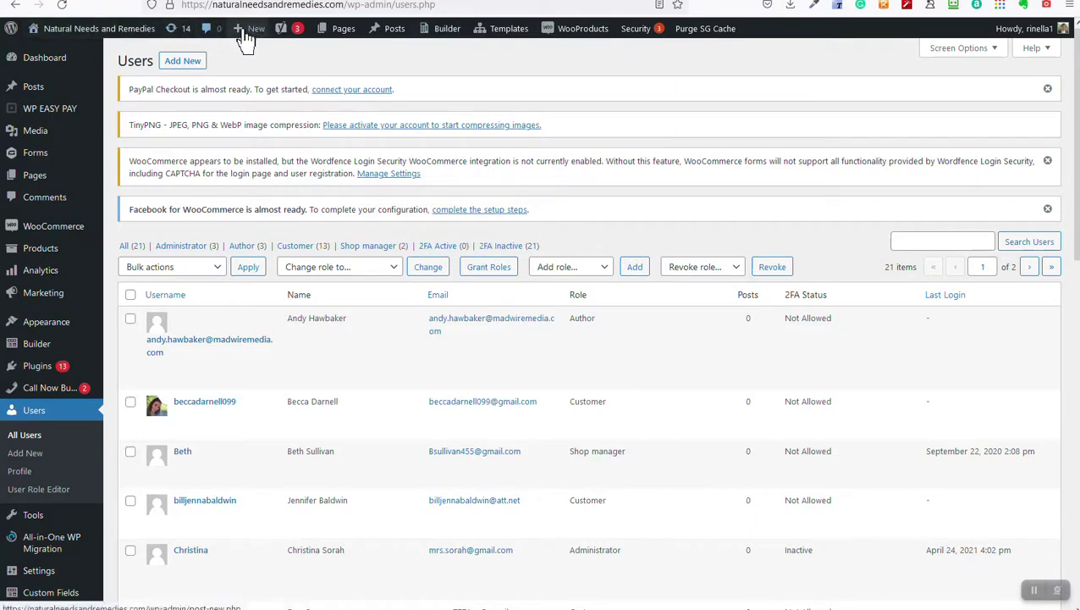
{"action": "mouse_move", "coordinate": [245, 35]}
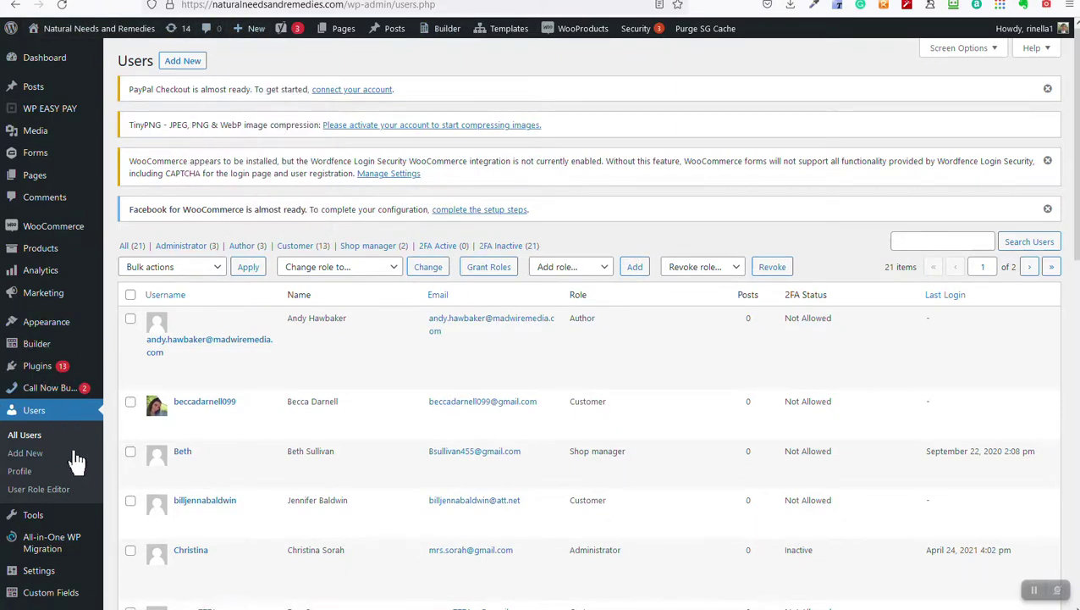
{"action": "scroll", "coordinate": [72, 463], "scroll_direction": "down", "scroll_amount": 3}
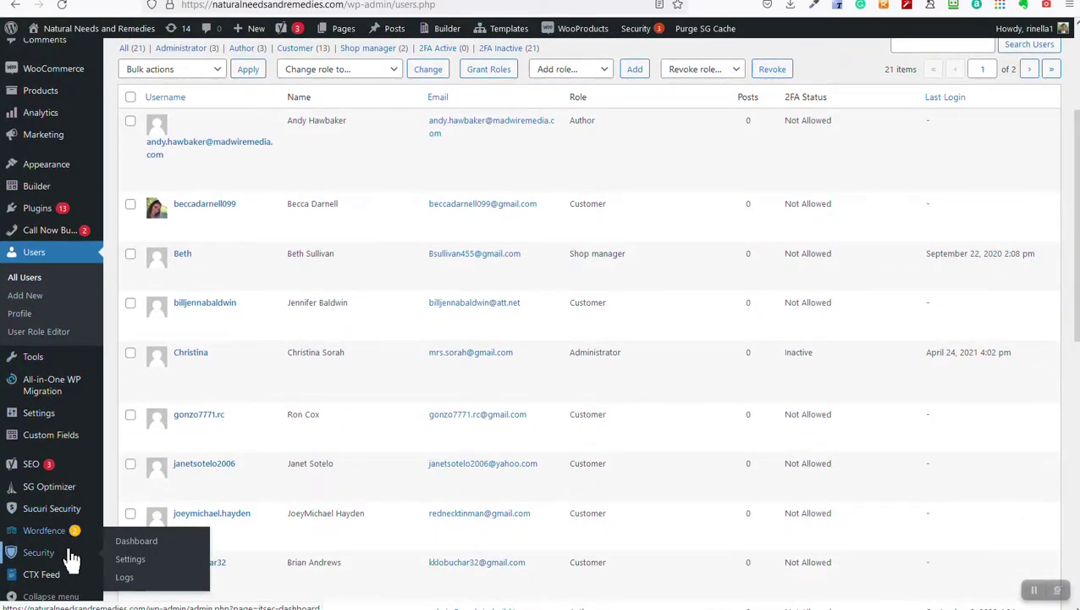
{"action": "mouse_move", "coordinate": [68, 542]}
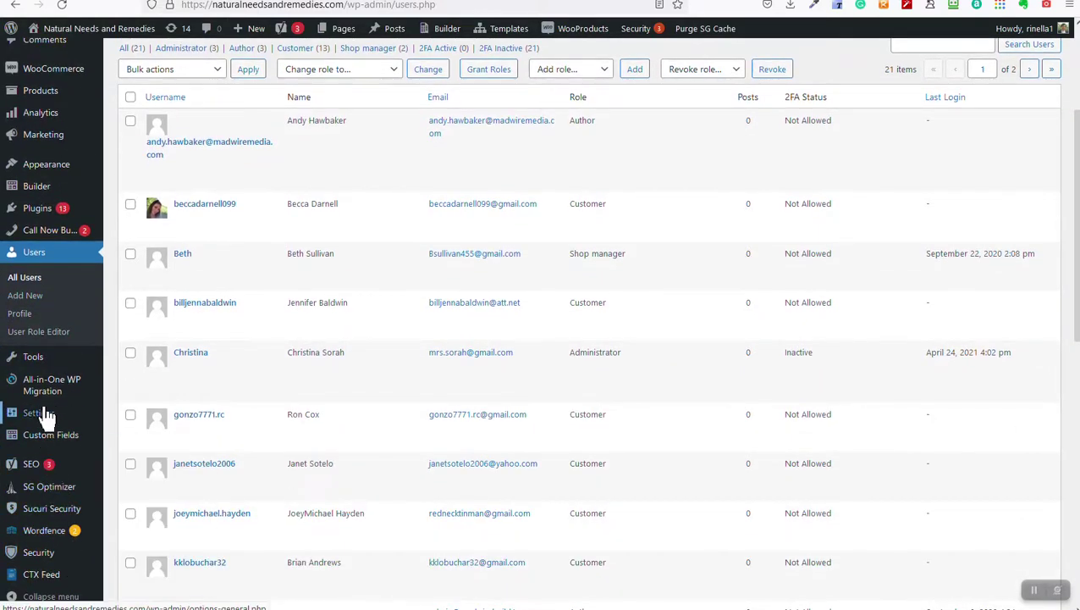
{"action": "scroll", "coordinate": [51, 305], "scroll_direction": "up", "scroll_amount": 1}
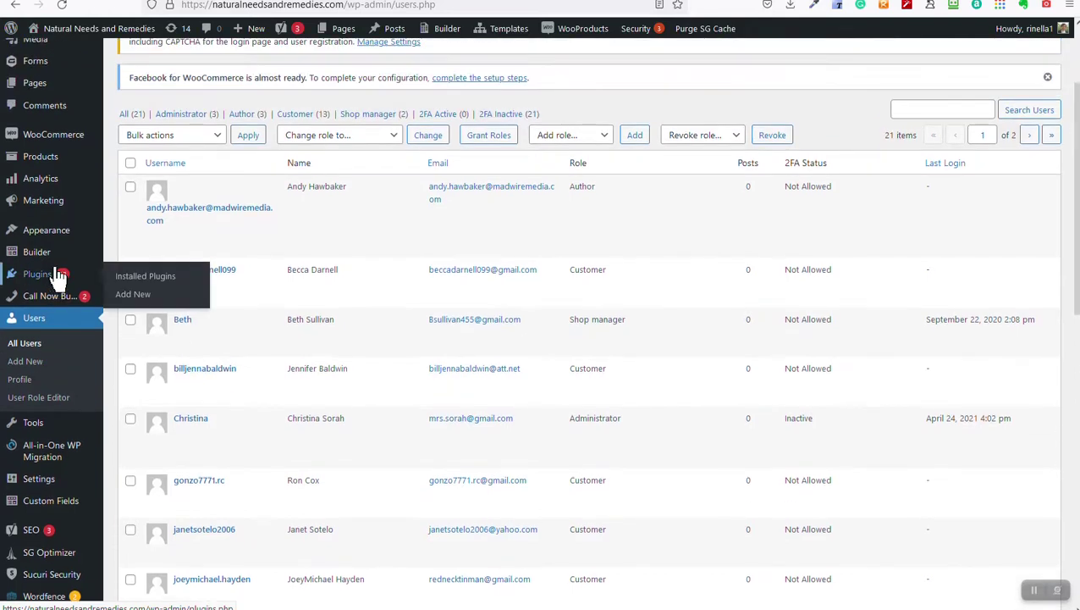
{"action": "mouse_move", "coordinate": [74, 137]}
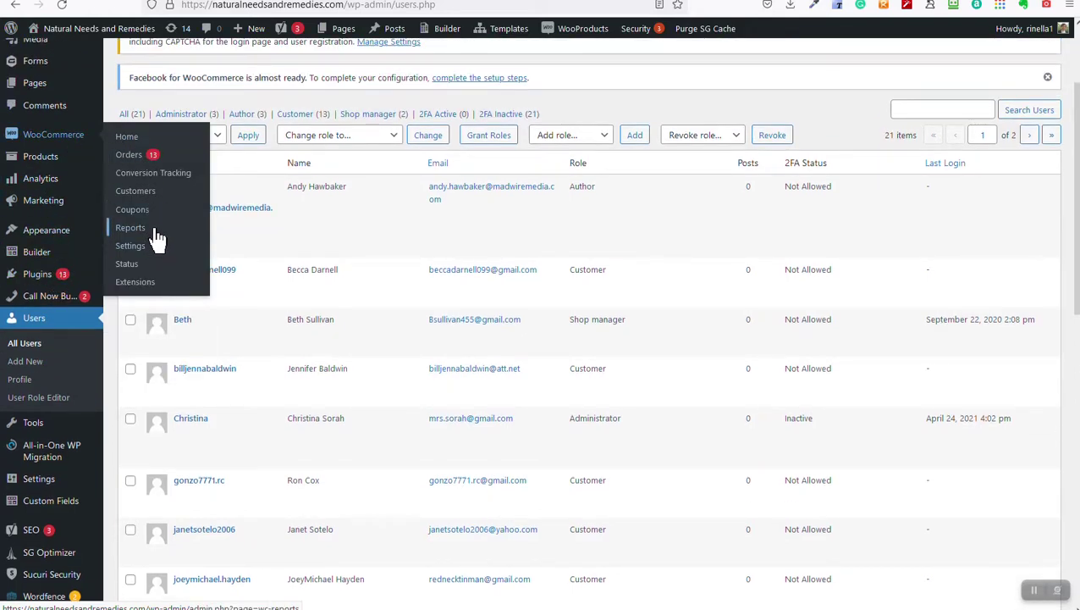
- Open the list of all WooCommerce products and review the first page down to its end and back to the start
{"action": "mouse_move", "coordinate": [52, 169]}
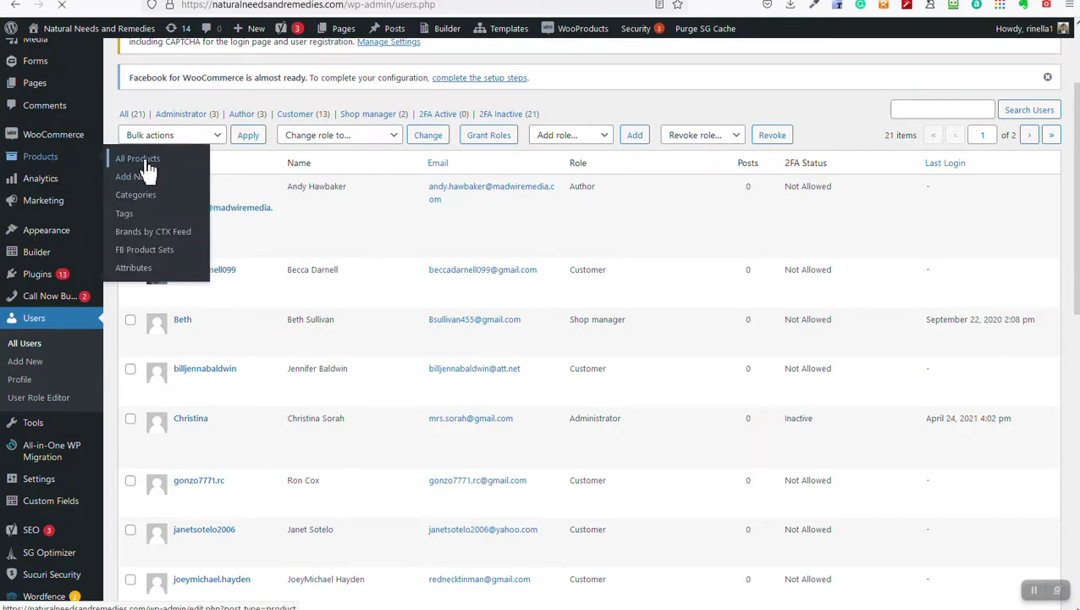
{"action": "left_click", "coordinate": [147, 161]}
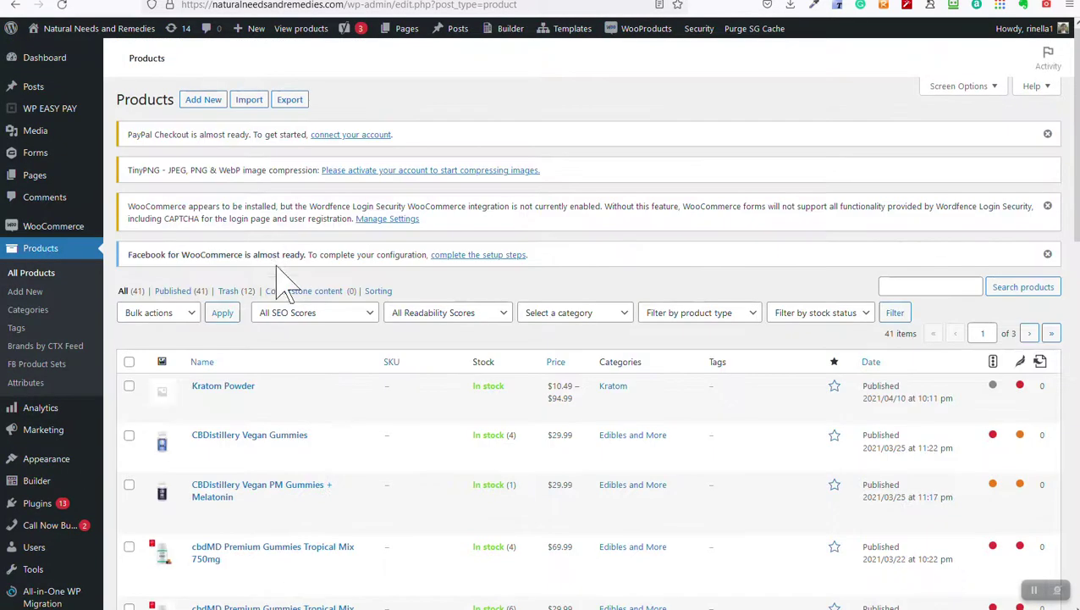
{"action": "scroll", "coordinate": [313, 390], "scroll_direction": "down", "scroll_amount": 2}
{"action": "scroll", "coordinate": [313, 390], "scroll_direction": "down", "scroll_amount": 3}
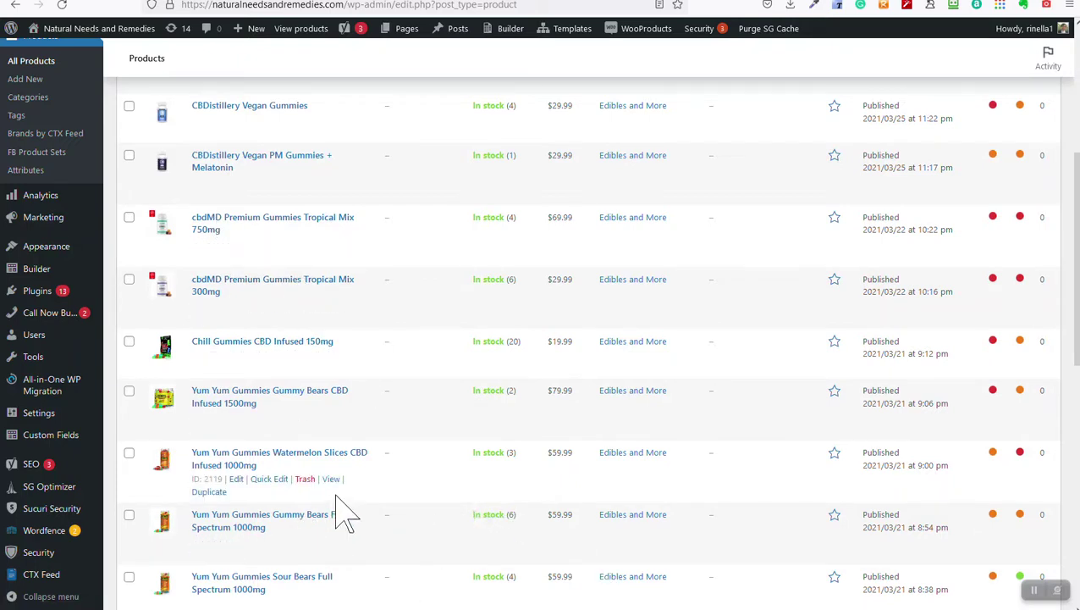
{"action": "scroll", "coordinate": [342, 512], "scroll_direction": "down", "scroll_amount": 4}
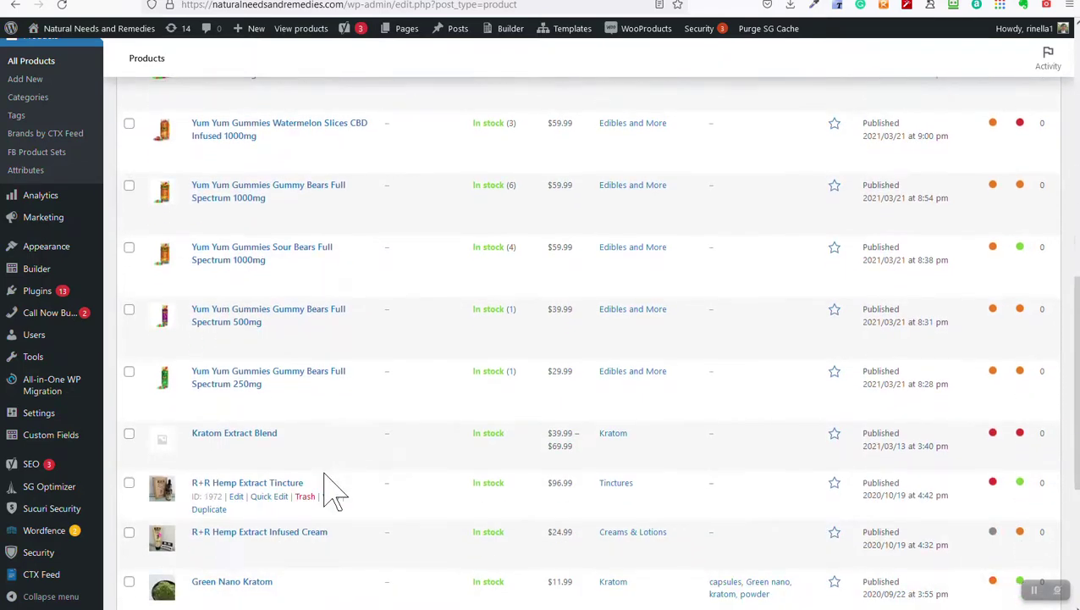
{"action": "scroll", "coordinate": [334, 491], "scroll_direction": "down", "scroll_amount": 4}
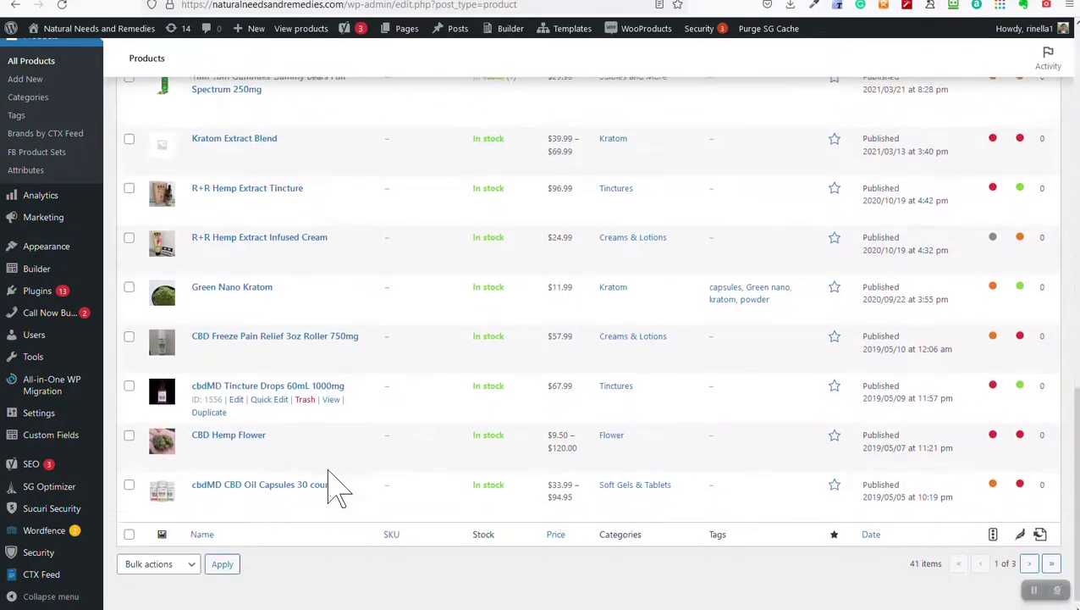
{"action": "scroll", "coordinate": [337, 482], "scroll_direction": "up", "scroll_amount": 5}
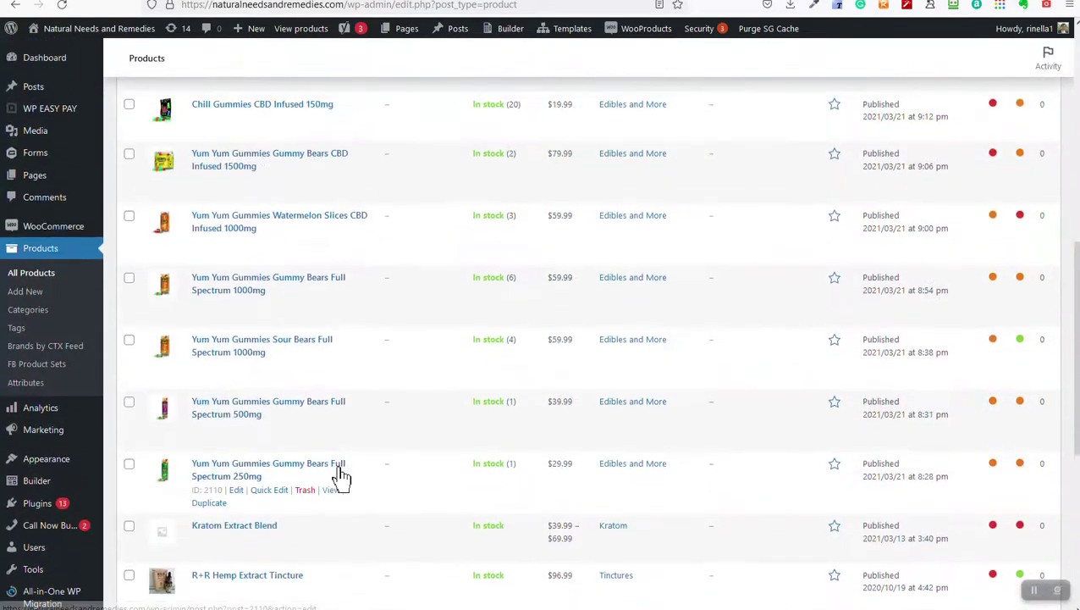
{"action": "scroll", "coordinate": [345, 481], "scroll_direction": "up", "scroll_amount": 2}
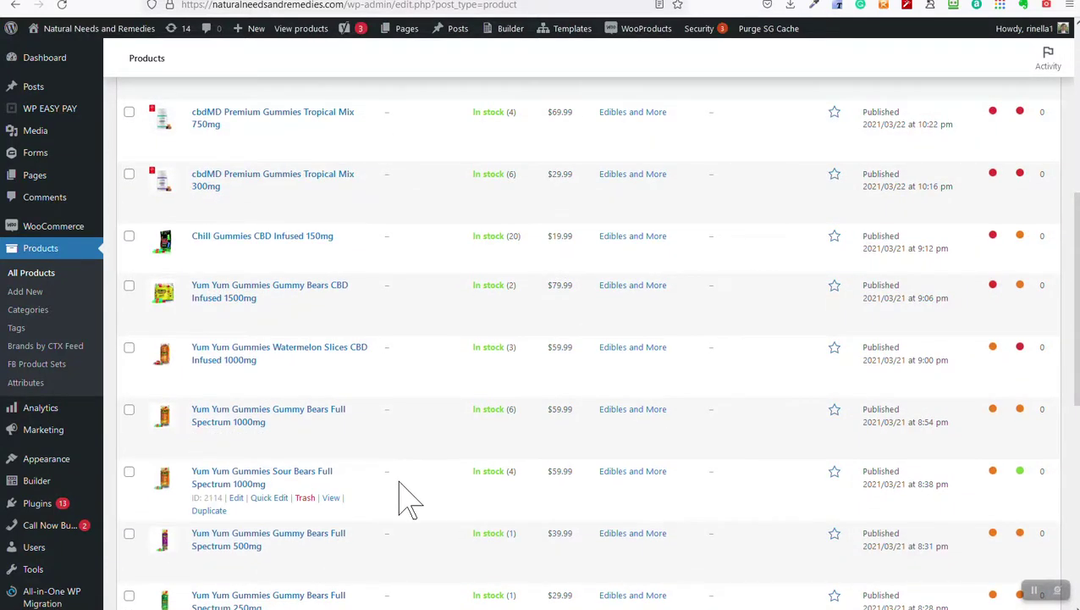
{"action": "scroll", "coordinate": [409, 499], "scroll_direction": "up", "scroll_amount": 6}
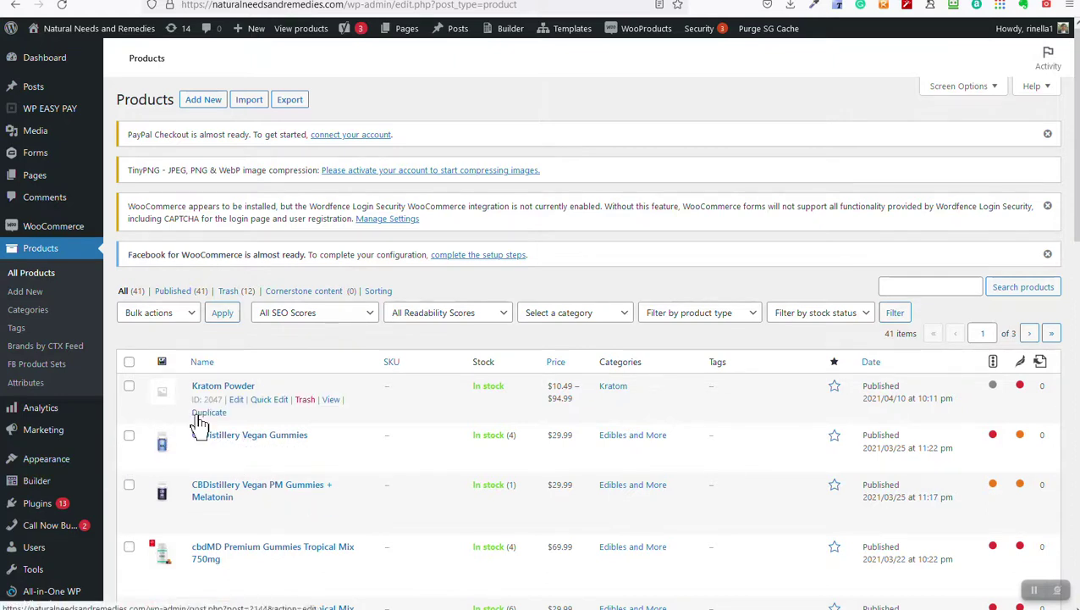
- Open the Kratom Powder product for editing and set its Yoast SEO focus keyphrase to "Kratom Powder"
{"action": "left_click", "coordinate": [205, 389]}
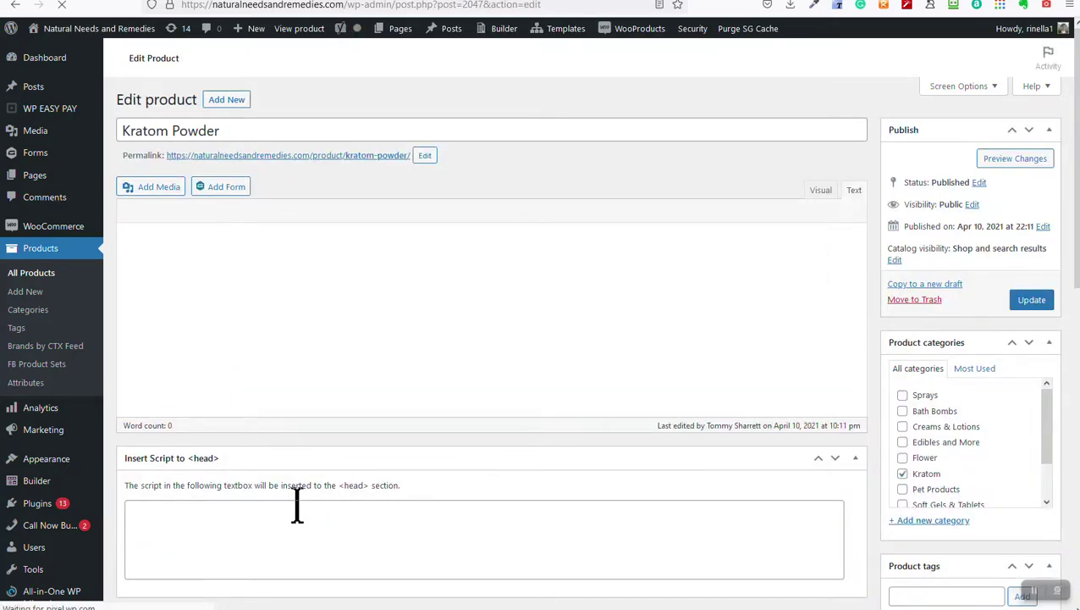
{"action": "scroll", "coordinate": [301, 479], "scroll_direction": "down", "scroll_amount": 2}
{"action": "scroll", "coordinate": [301, 479], "scroll_direction": "down", "scroll_amount": 8}
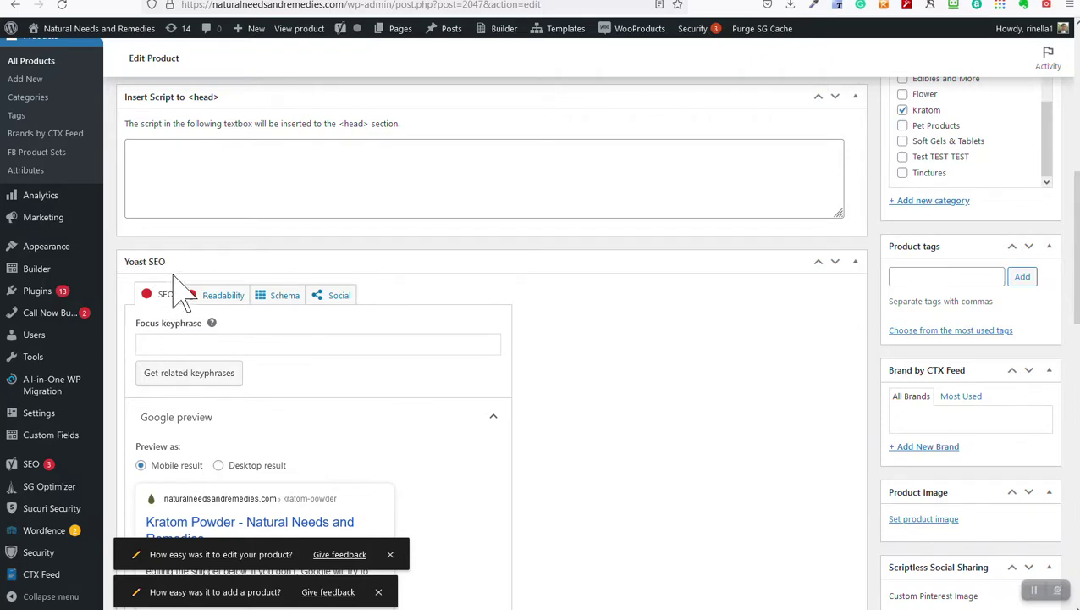
{"action": "left_click", "coordinate": [171, 343]}
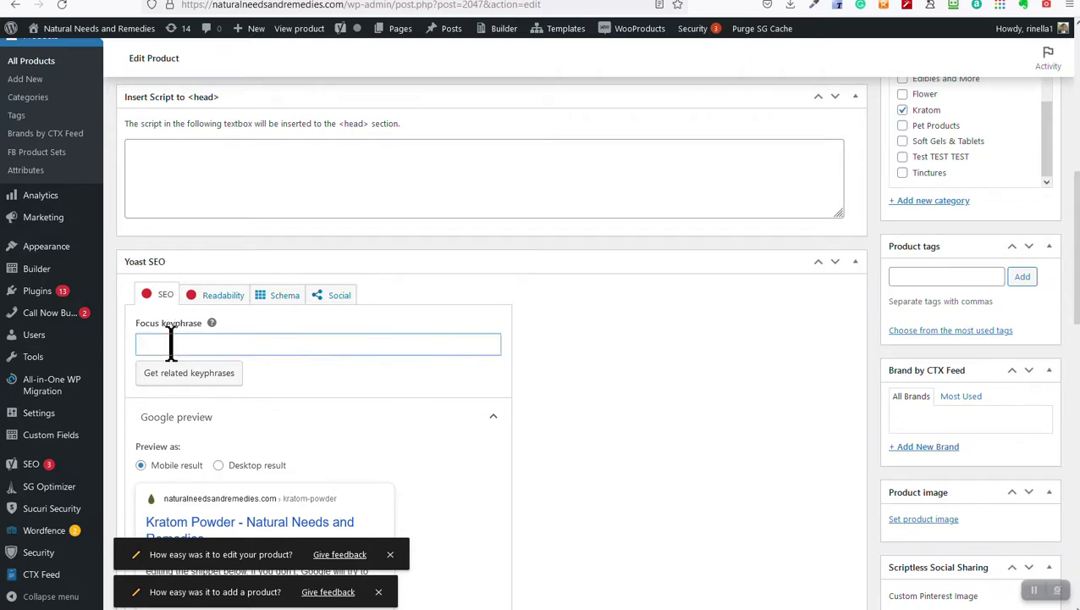
{"action": "type", "text": "Kra"}
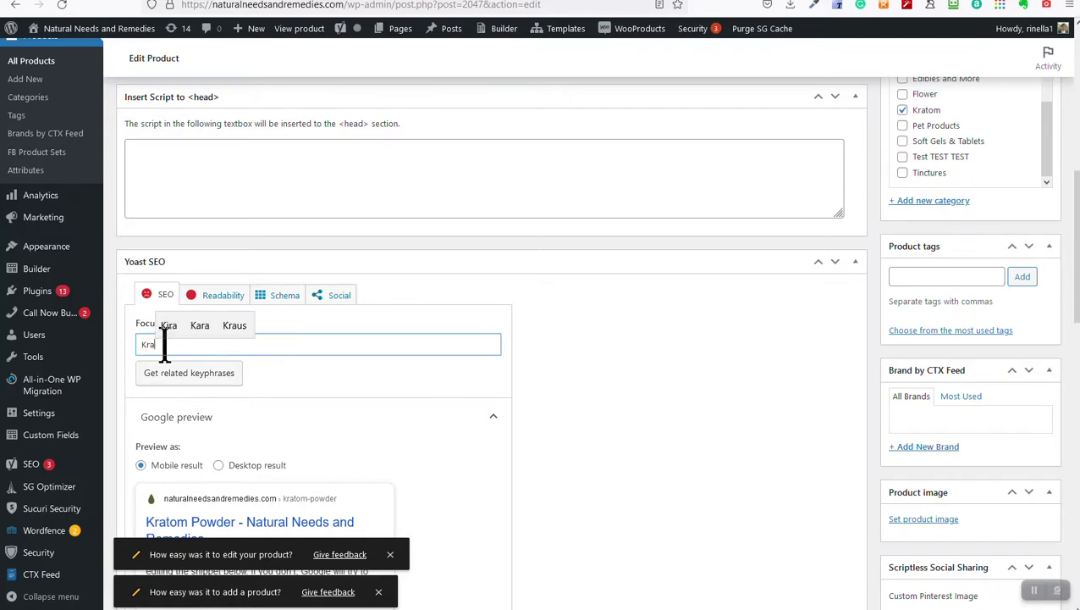
{"action": "type", "text": "tom Po"}
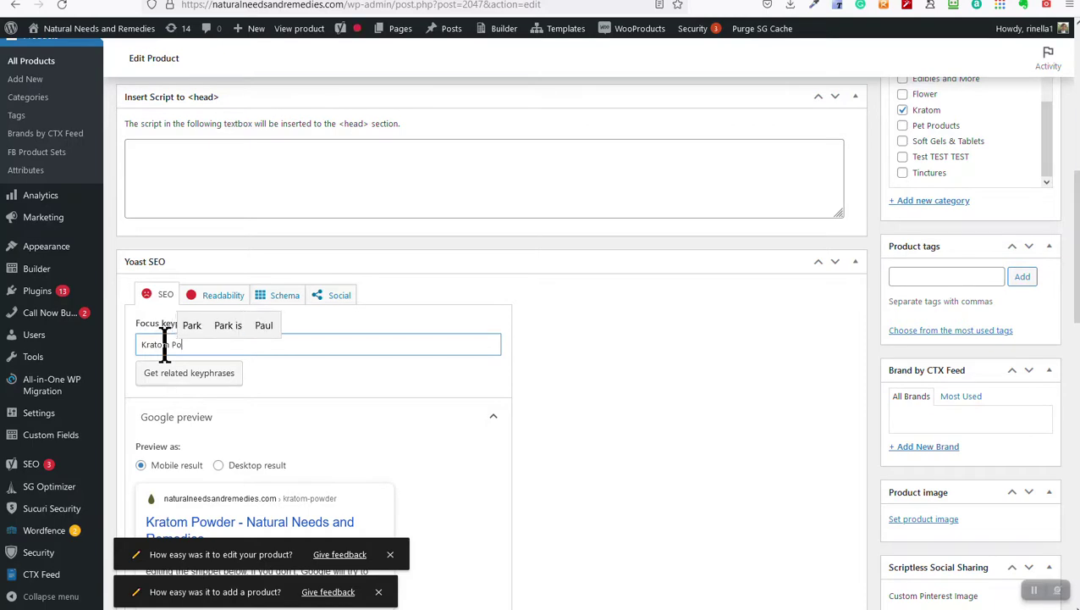
{"action": "type", "text": "wder"}
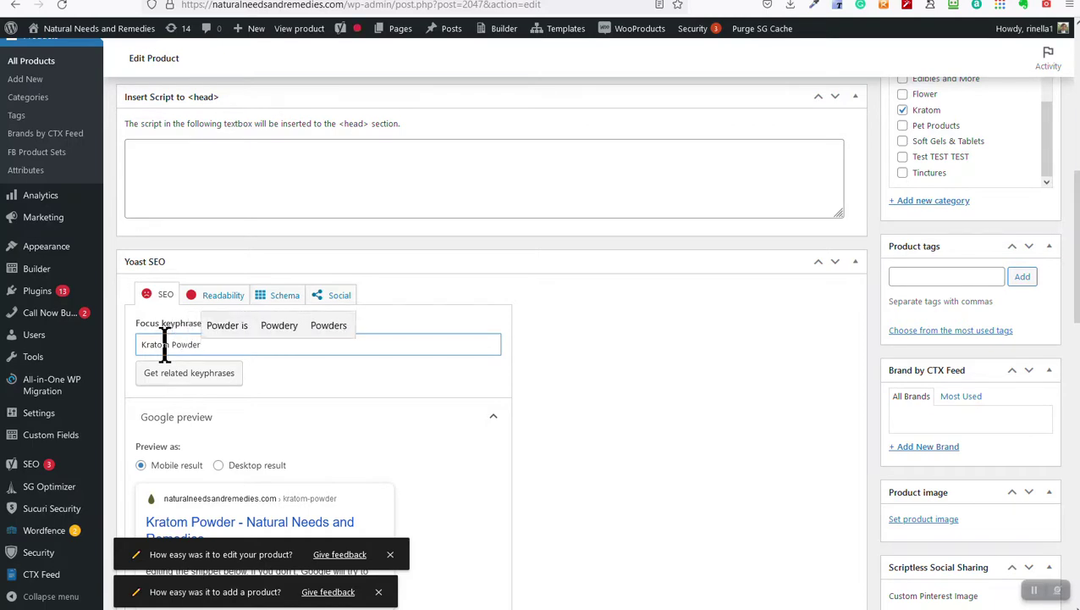
- Set the product's Yoast SEO meta description to "Kratom Powder Highest Quality Best Prices"
{"action": "scroll", "coordinate": [301, 410], "scroll_direction": "down", "scroll_amount": 3}
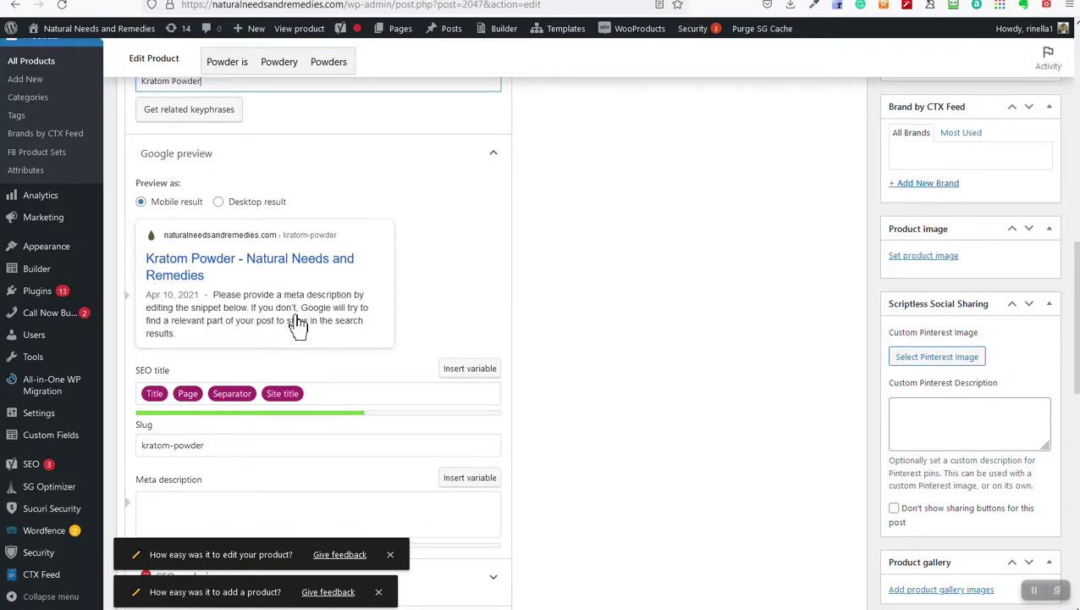
{"action": "scroll", "coordinate": [296, 410], "scroll_direction": "down", "scroll_amount": 2}
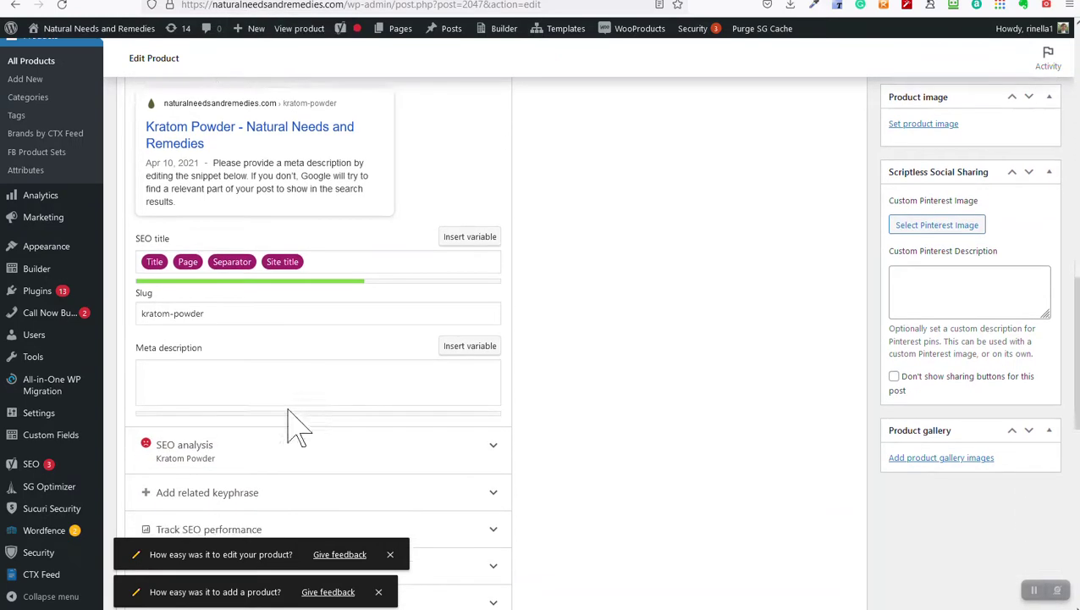
{"action": "left_click", "coordinate": [218, 377]}
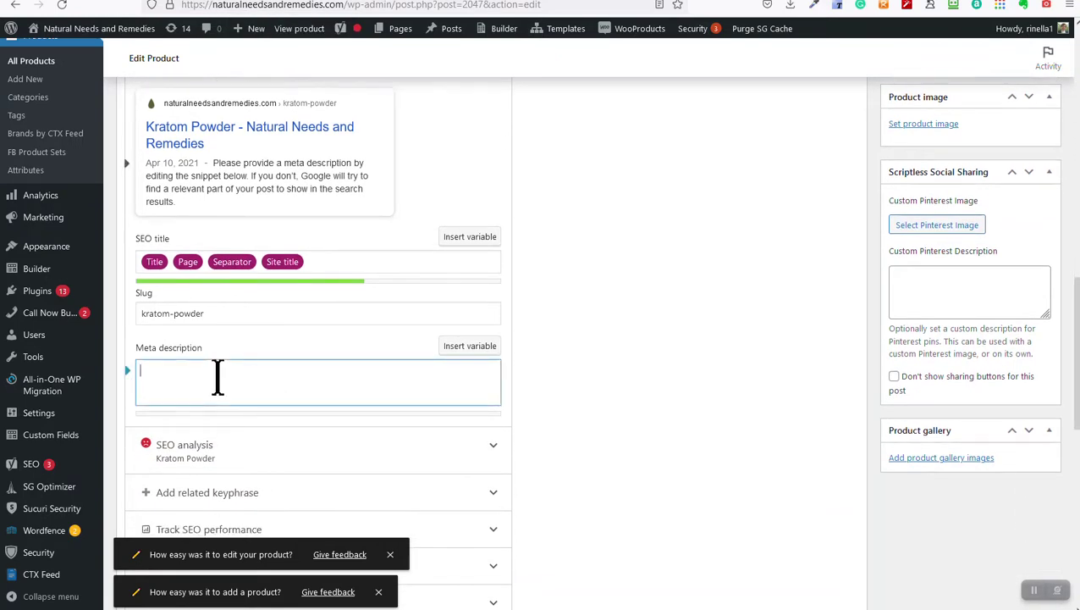
{"action": "type", "text": "Krttom Power"}
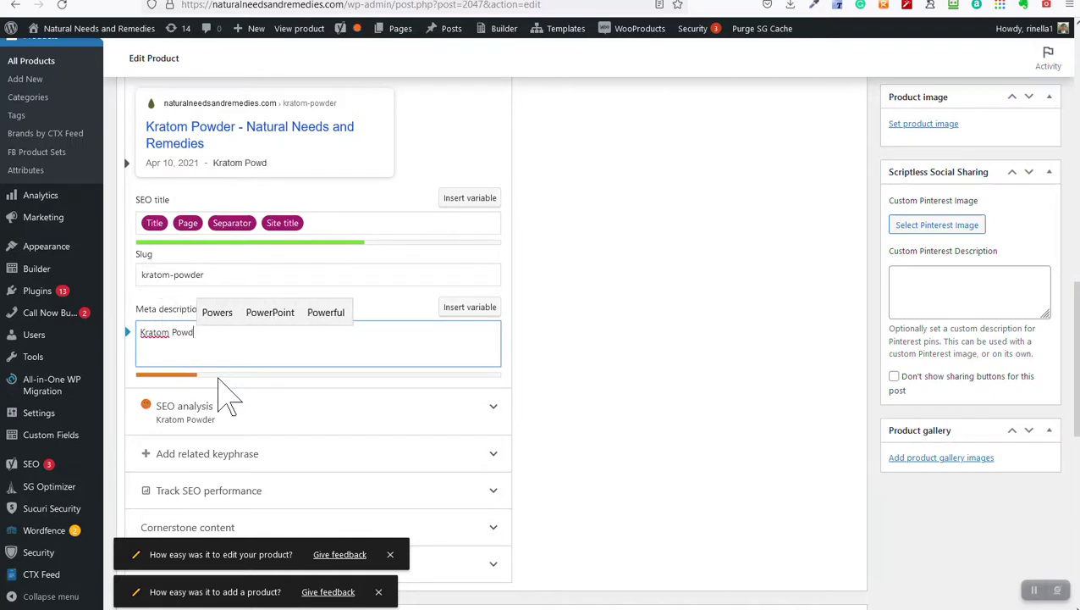
{"action": "type", "text": "er Highest Quality"}
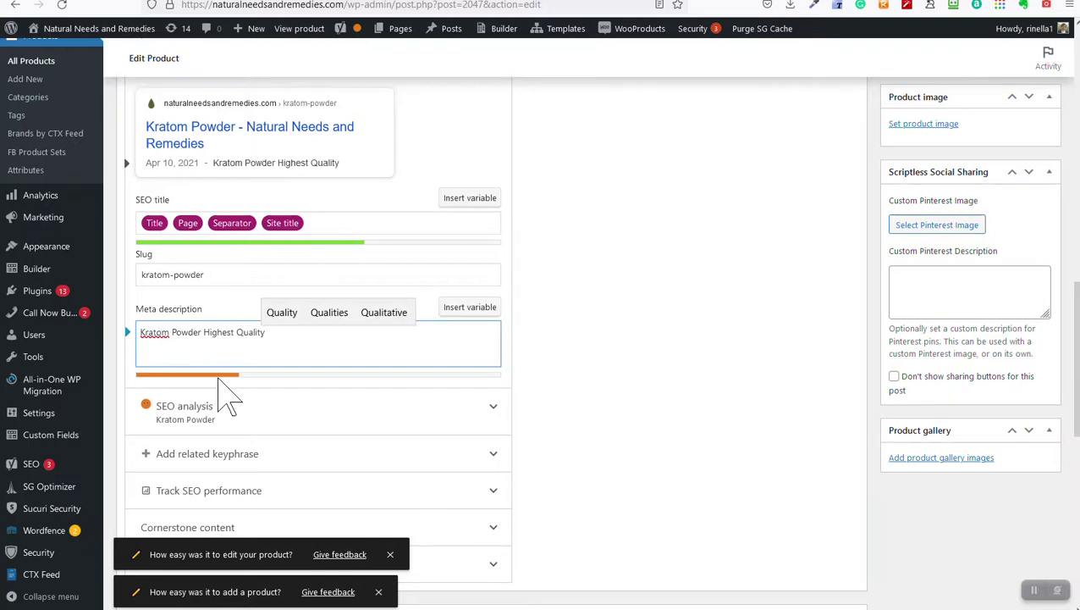
{"action": "type", "text": " CH"}
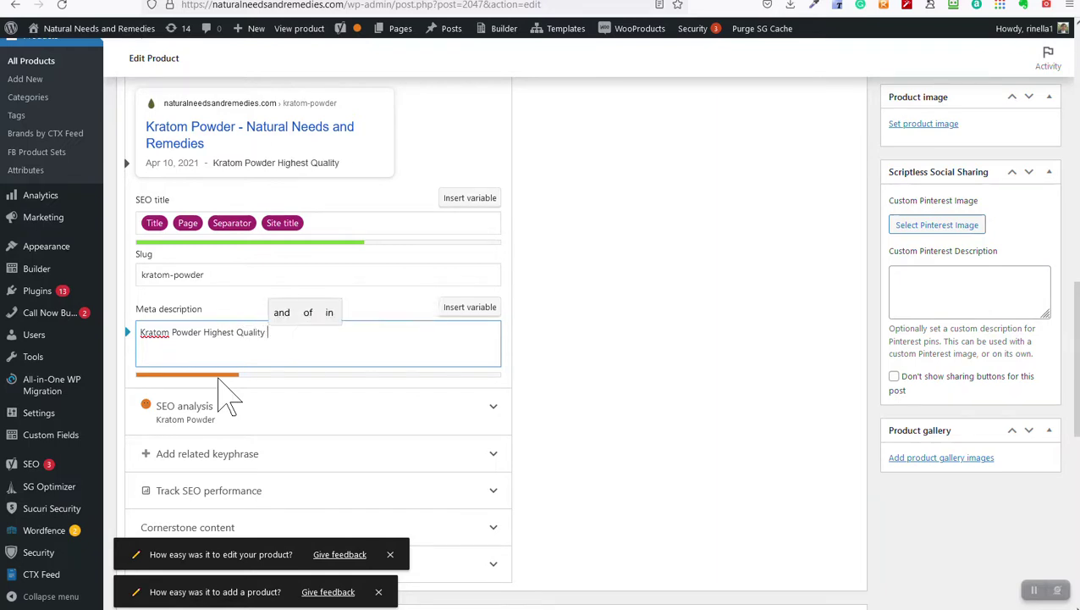
{"action": "type", "text": " Best Prices"}
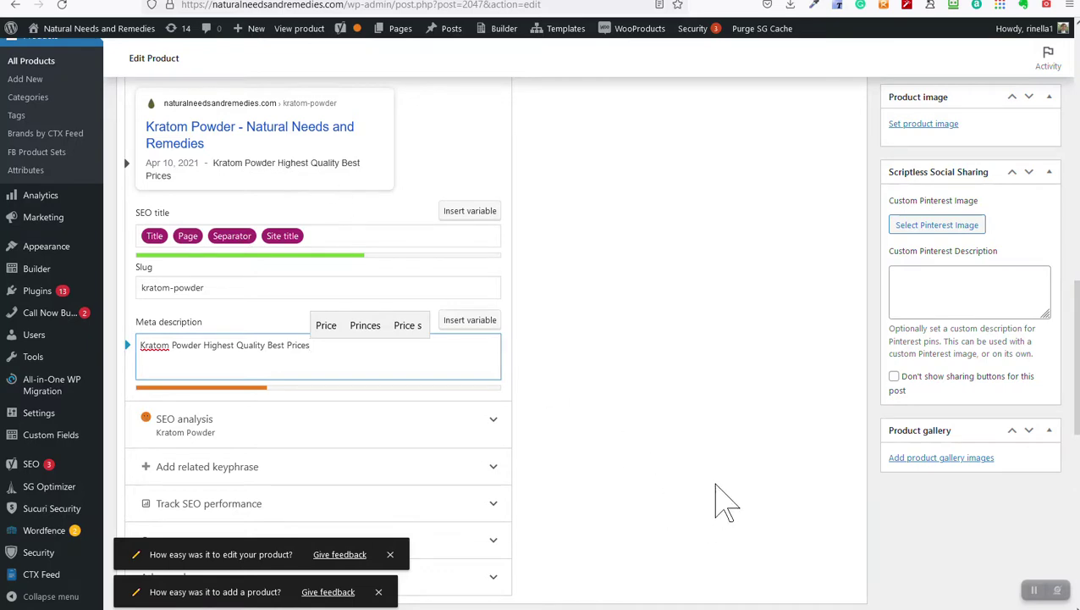
- Review the Kratom Powder product's publishing details and the list of available product categories
{"action": "scroll", "coordinate": [808, 483], "scroll_direction": "up", "scroll_amount": 6}
{"action": "scroll", "coordinate": [784, 466], "scroll_direction": "up", "scroll_amount": 1}
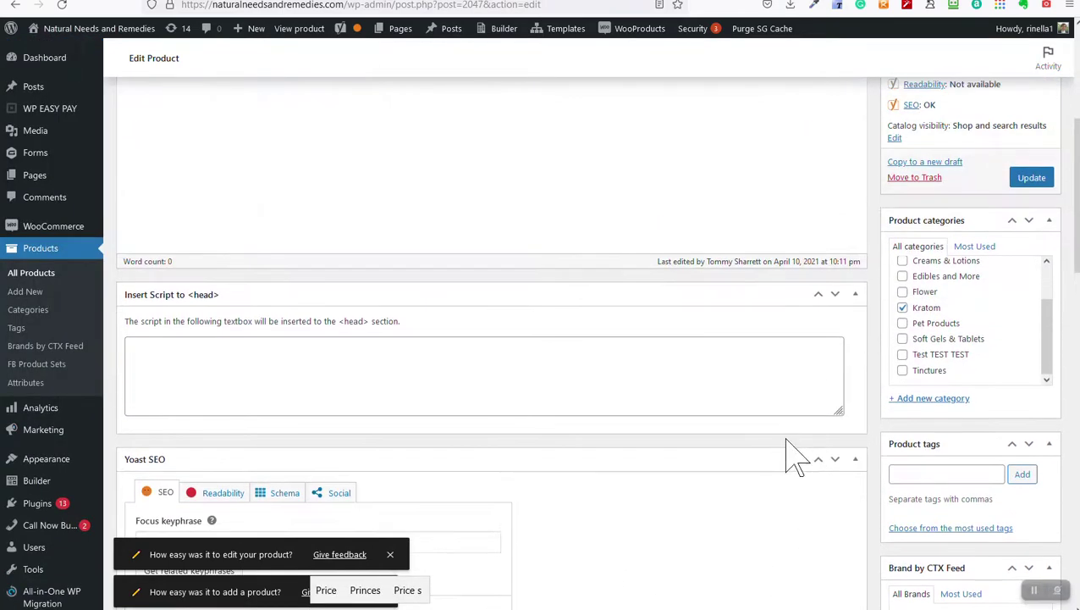
{"action": "scroll", "coordinate": [787, 449], "scroll_direction": "up", "scroll_amount": 2}
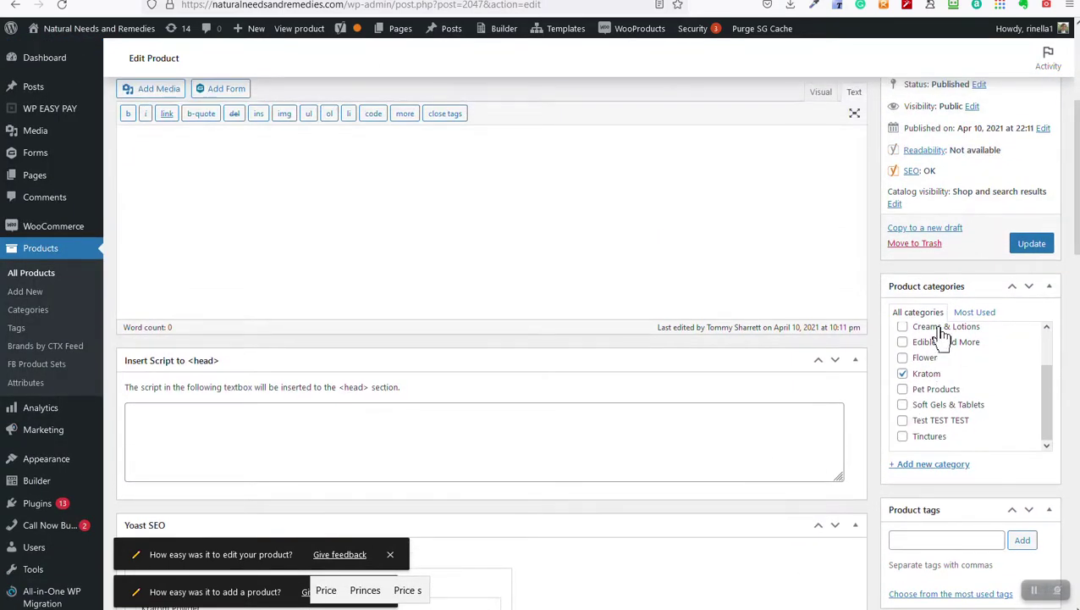
{"action": "scroll", "coordinate": [942, 335], "scroll_direction": "up", "scroll_amount": 4}
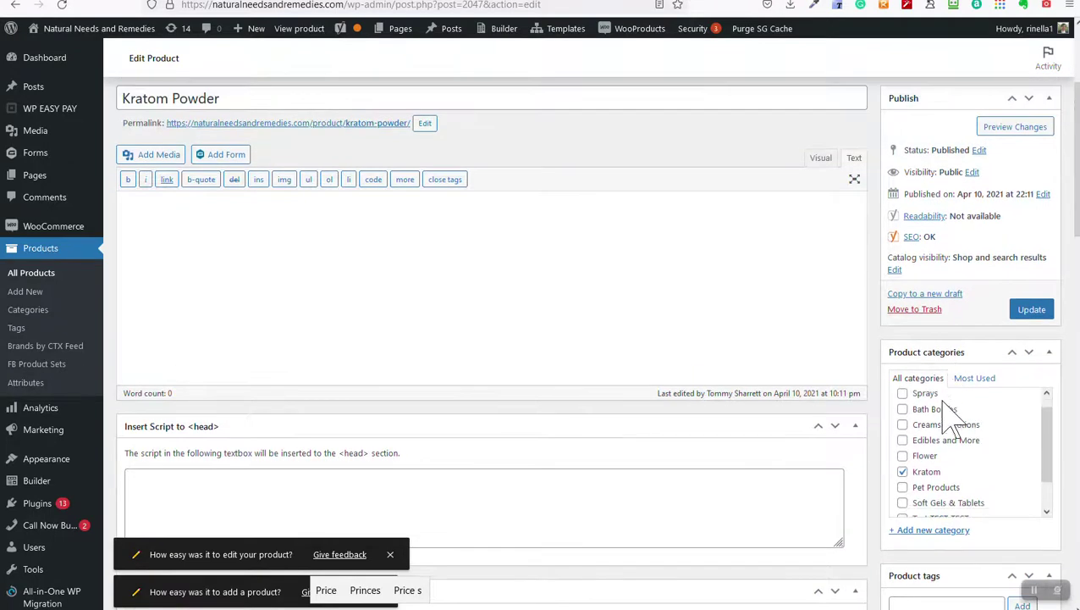
{"action": "scroll", "coordinate": [954, 421], "scroll_direction": "down", "scroll_amount": 3}
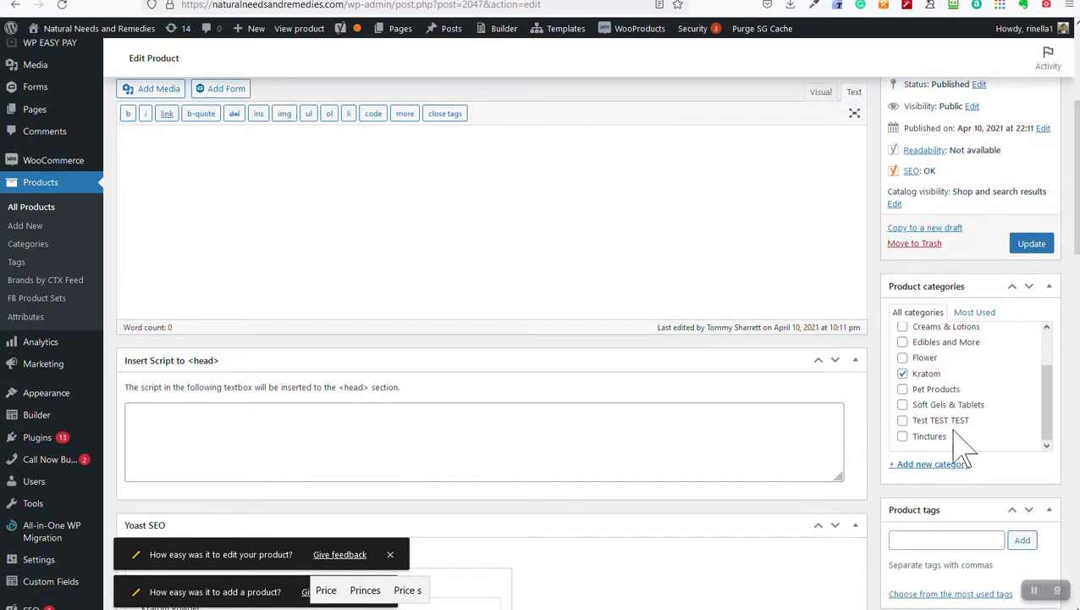
{"action": "scroll", "coordinate": [978, 400], "scroll_direction": "up", "scroll_amount": 1}
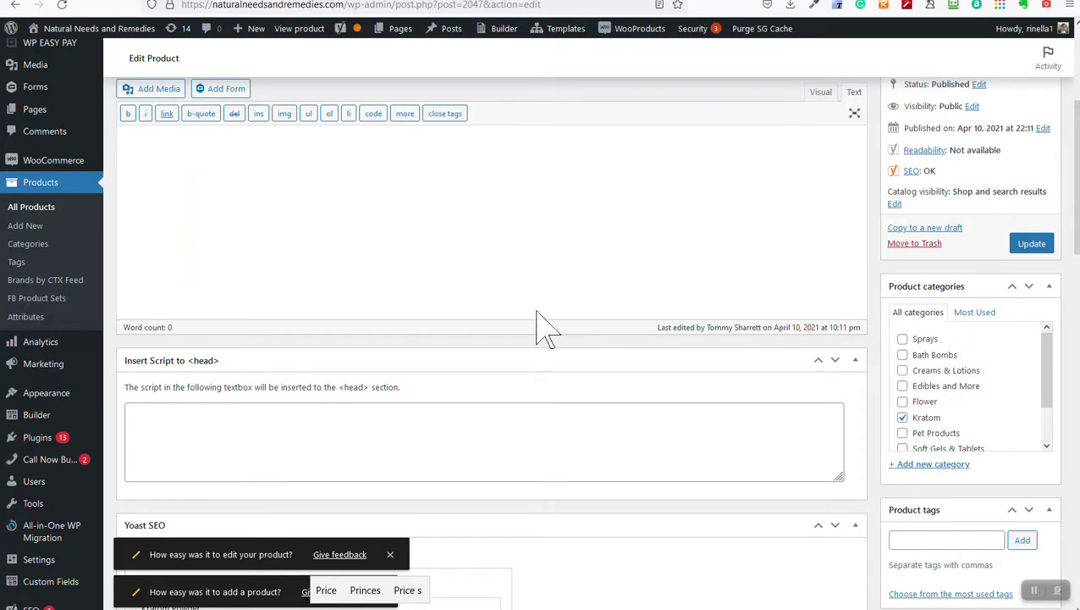
{"action": "scroll", "coordinate": [1005, 419], "scroll_direction": "up", "scroll_amount": 5}
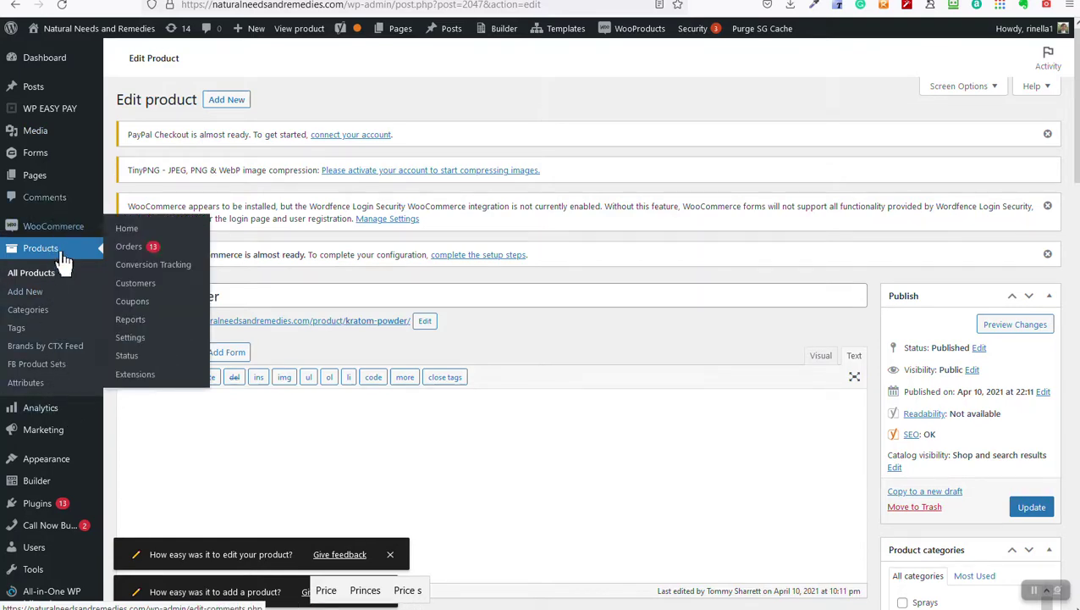
{"action": "scroll", "coordinate": [75, 352], "scroll_direction": "down", "scroll_amount": 3}
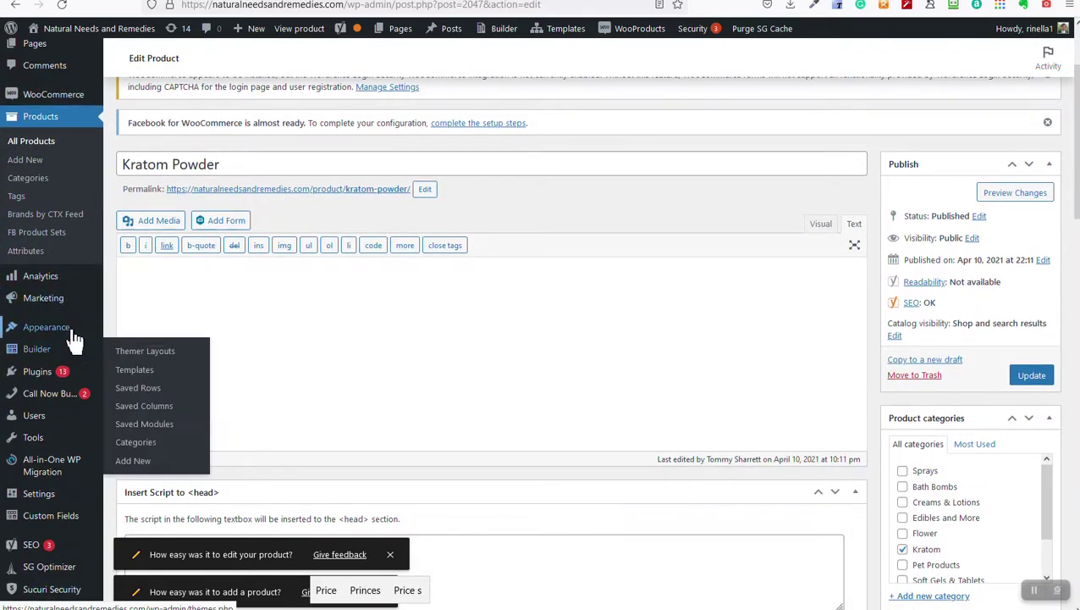
{"action": "mouse_move", "coordinate": [81, 349]}
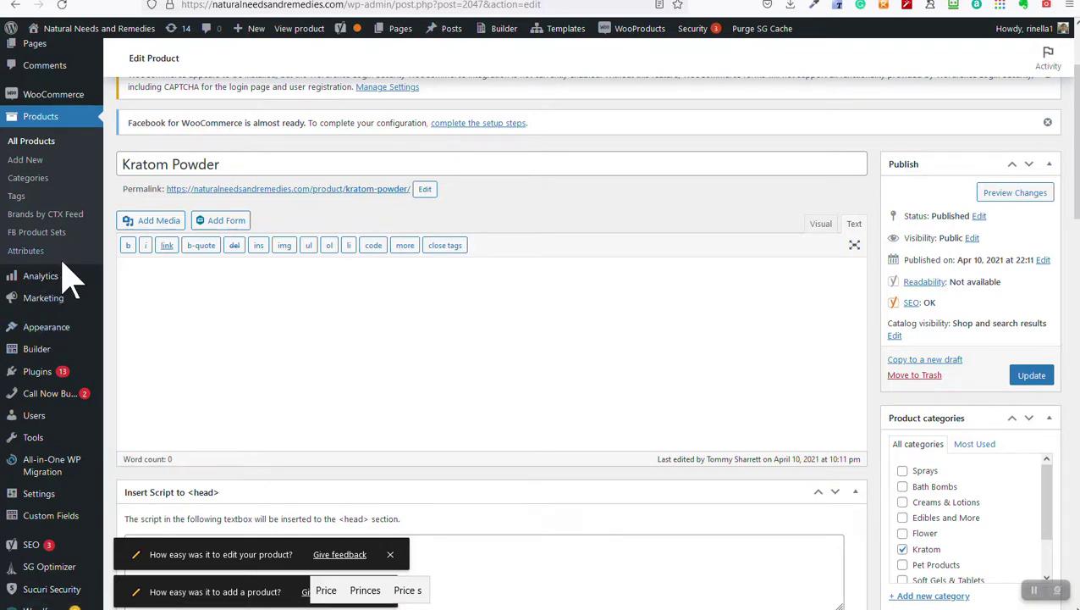
{"action": "mouse_move", "coordinate": [84, 307]}
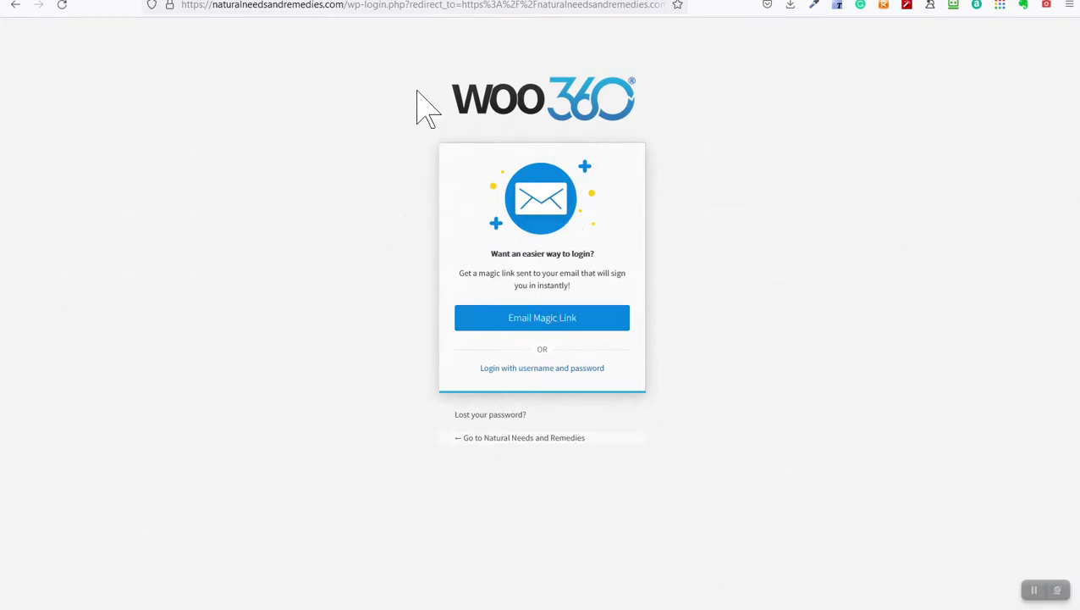
- Switch to the Themesinfo page for the Woo360 Child Theme and examine the theme's details and example sites
{"action": "left_click_drag", "start_coordinate": [218, 14], "coordinate": [300, 15]}
{"action": "left_click", "coordinate": [47, 97]}
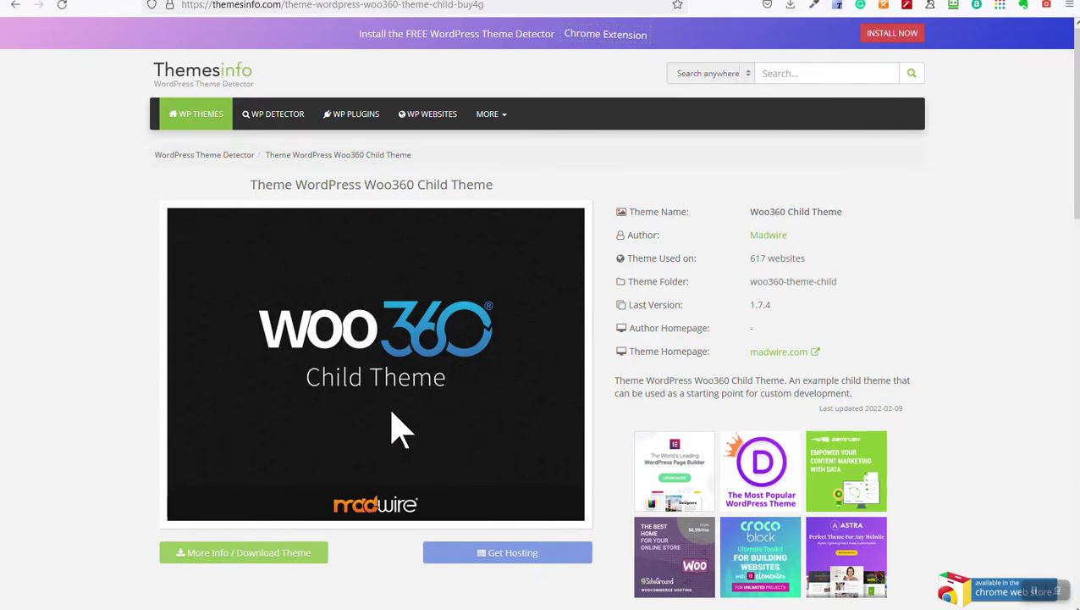
{"action": "scroll", "coordinate": [508, 458], "scroll_direction": "down", "scroll_amount": 1}
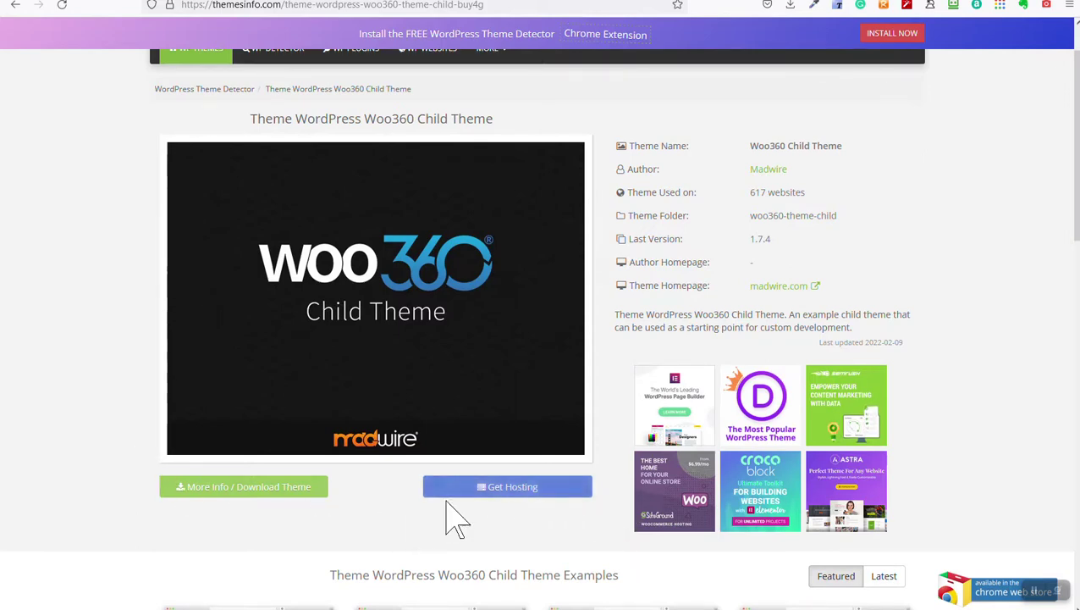
{"action": "scroll", "coordinate": [458, 525], "scroll_direction": "down", "scroll_amount": 1}
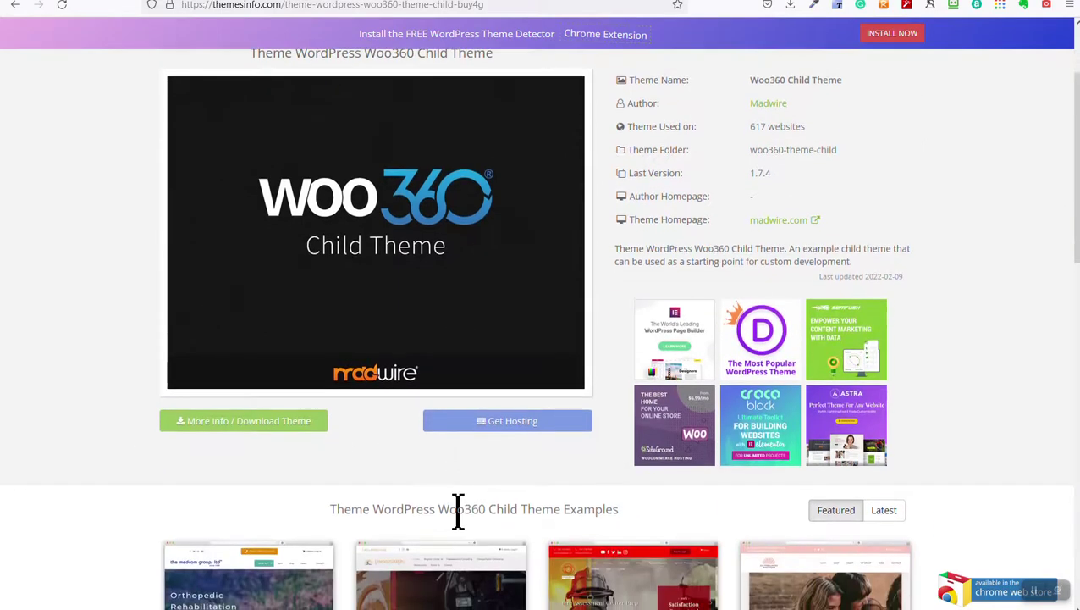
{"action": "scroll", "coordinate": [473, 160], "scroll_direction": "up", "scroll_amount": 2}
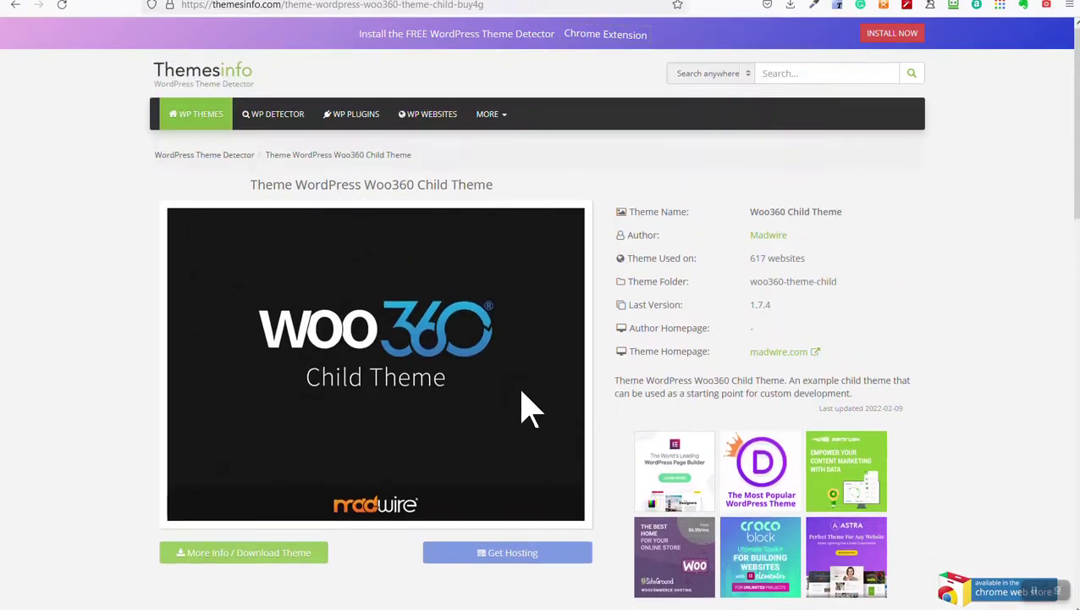